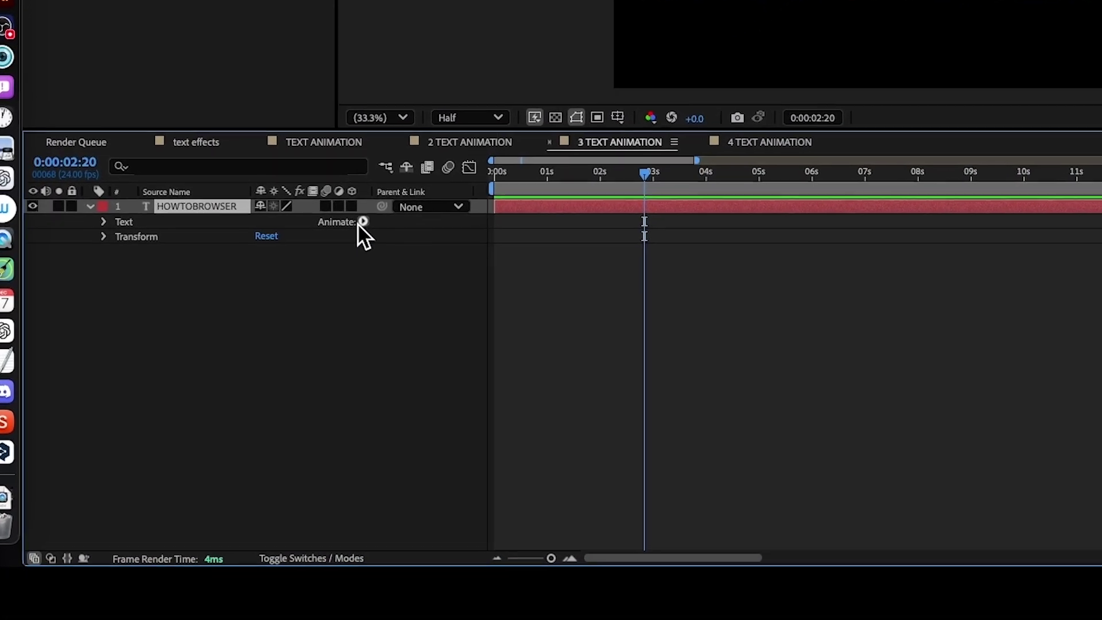
- Add a text animator with Blur and Opacity properties to the HOWTOBROWSER layer
left_click(363, 222)
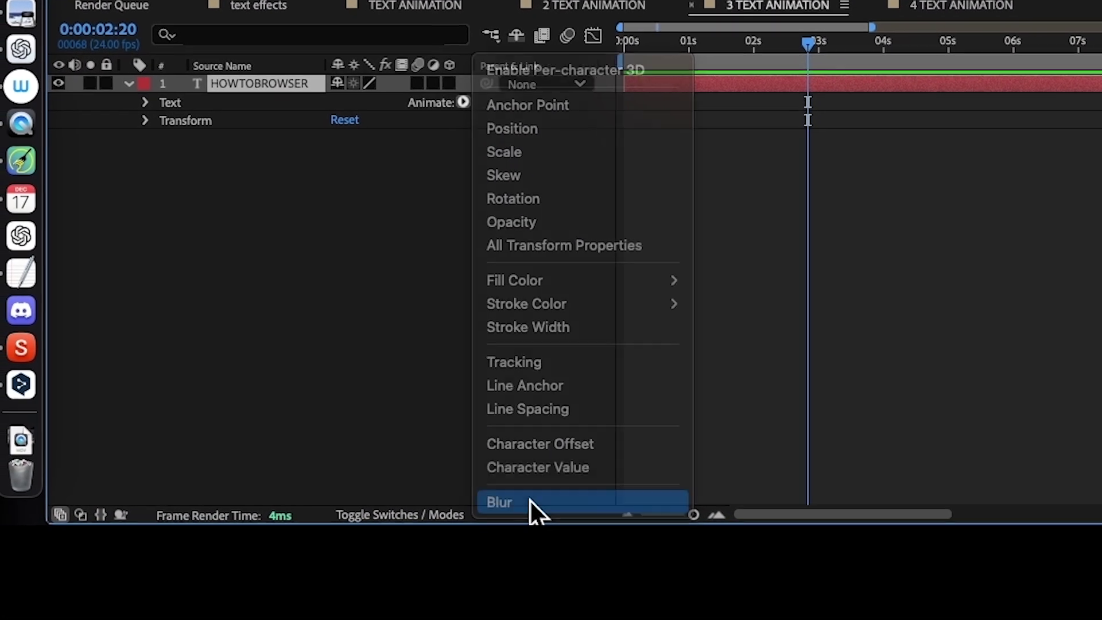
left_click(524, 503)
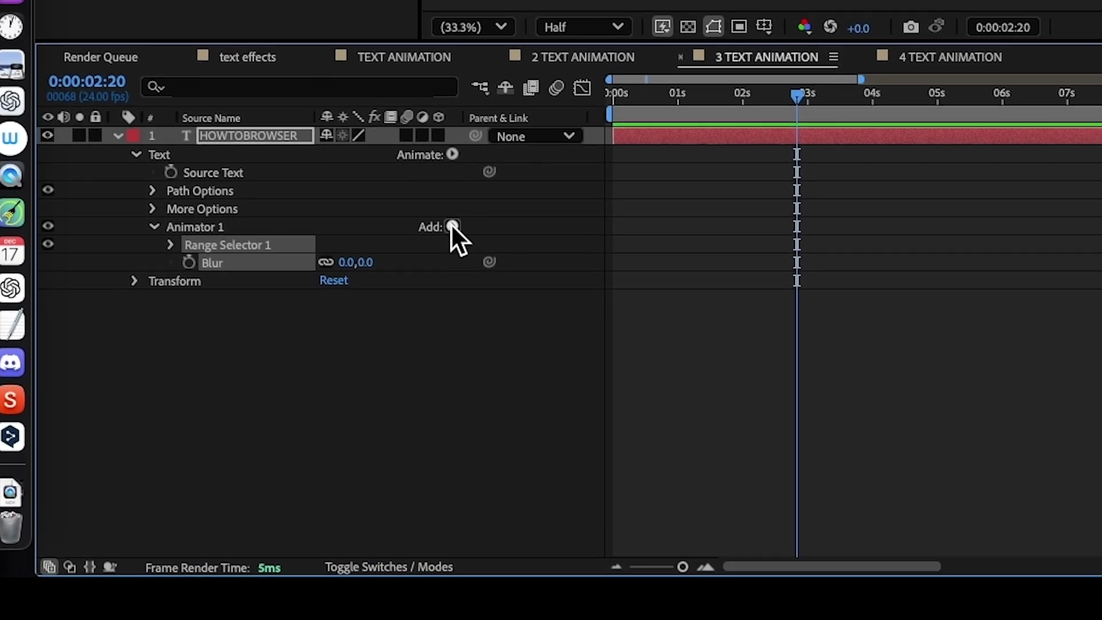
left_click(452, 226)
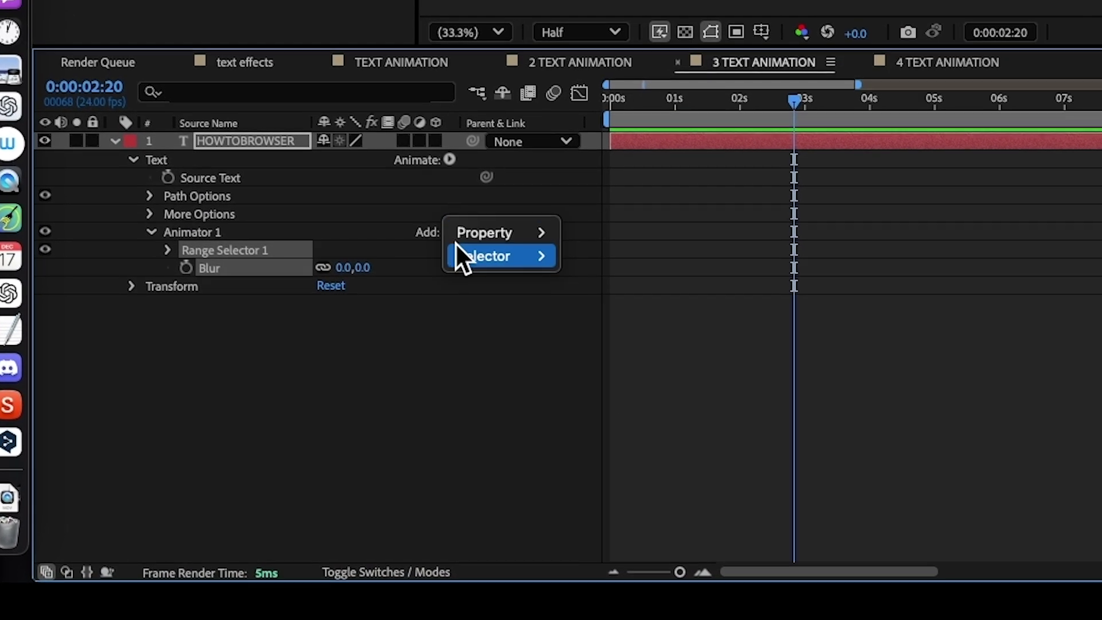
mouse_move(477, 228)
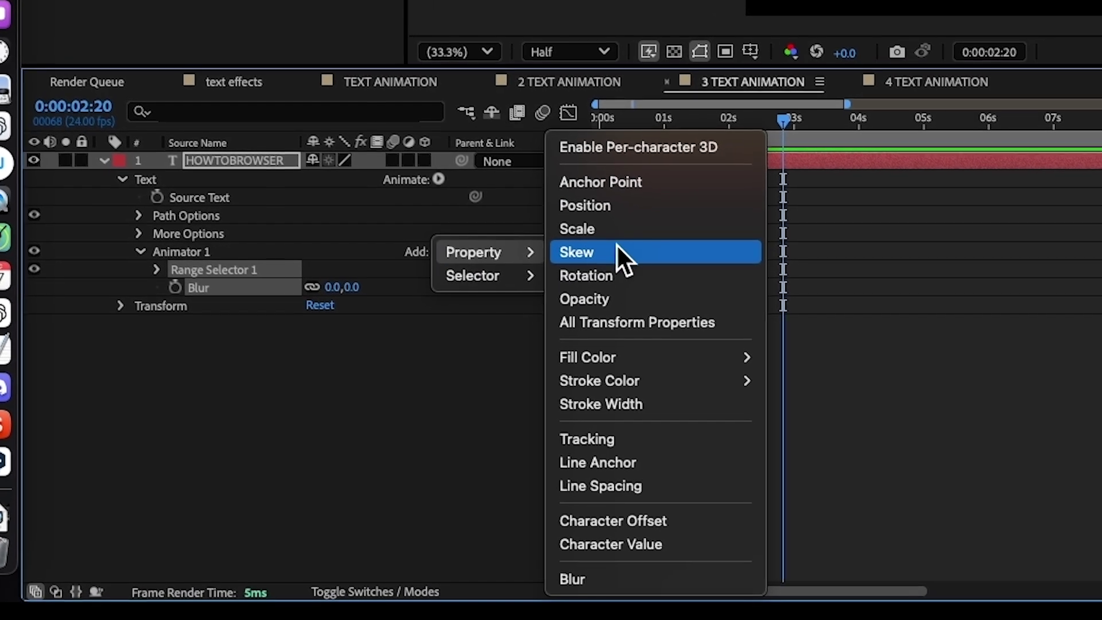
left_click(523, 308)
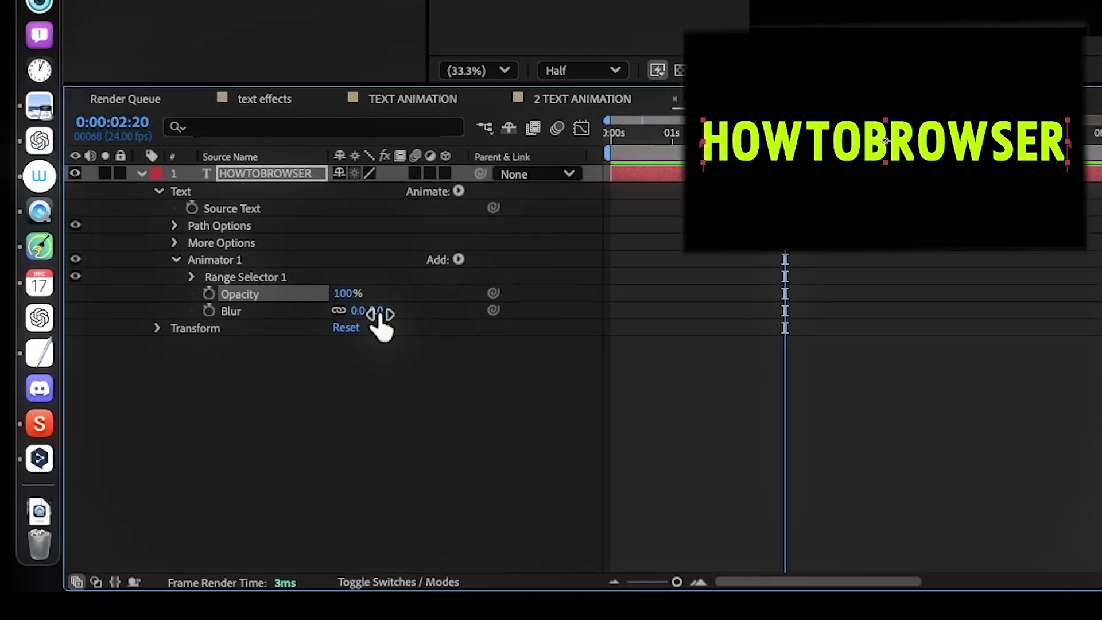
- Set the animator's Blur to 124 in both directions and its Opacity to 2%
left_click_drag(350, 303, 485, 317)
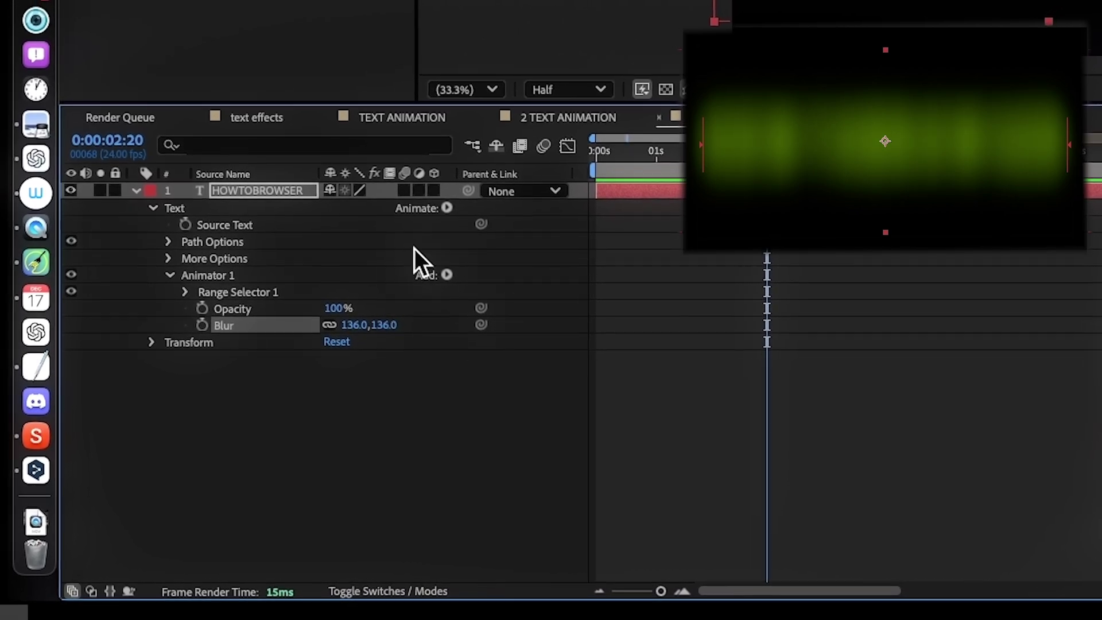
left_click_drag(396, 324, 390, 318)
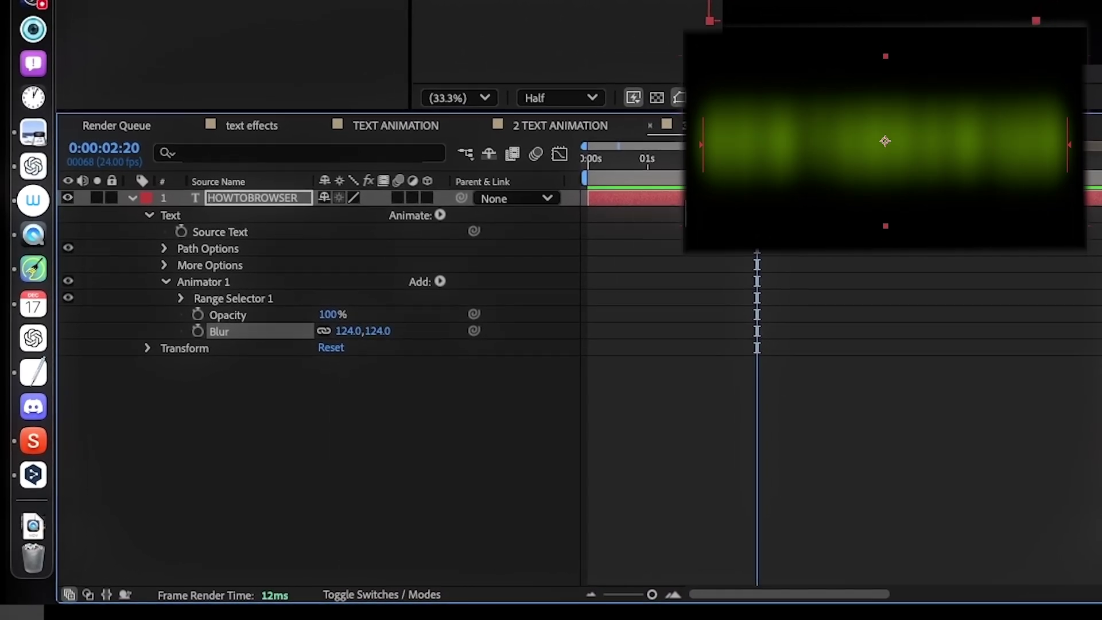
left_click_drag(320, 319, 225, 335)
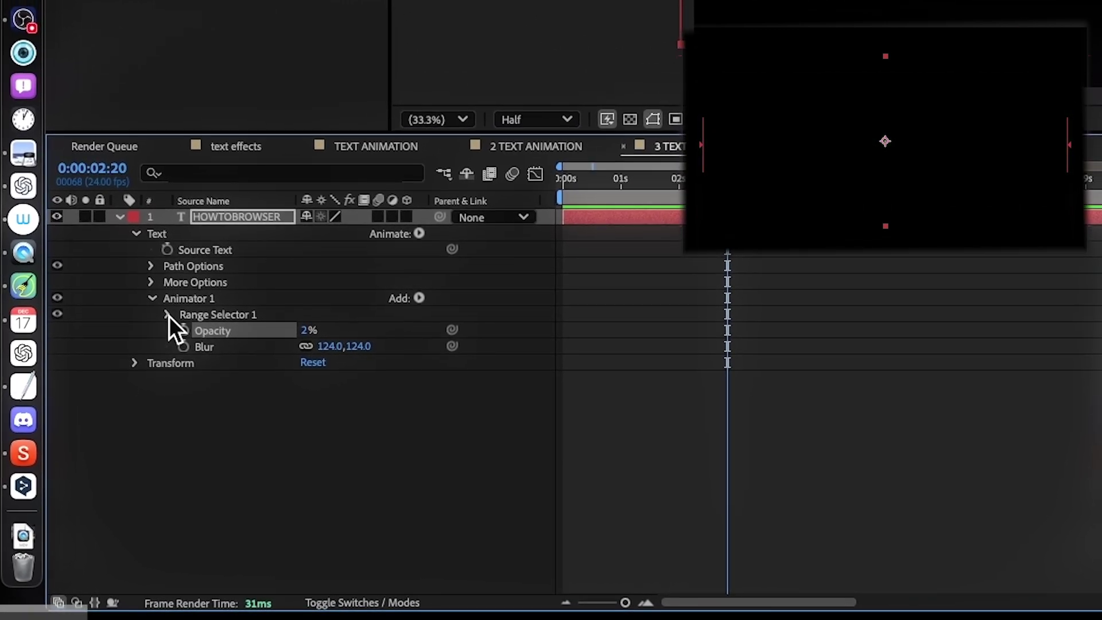
- Create a starting keyframe for the Offset of Range Selector 1 at 0:00:00:00
left_click(167, 314)
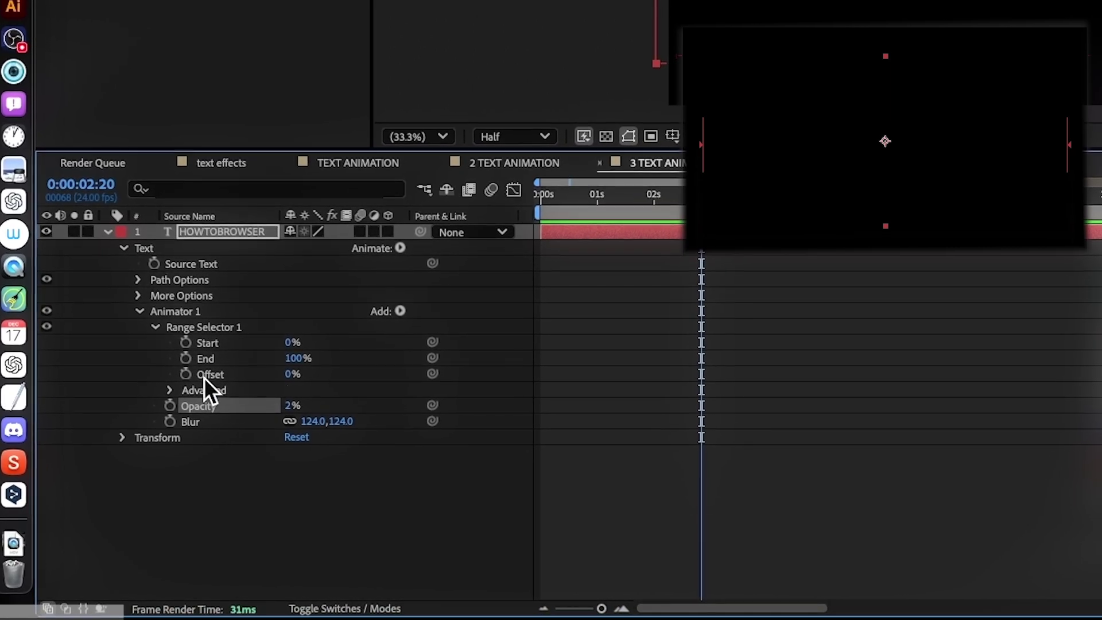
left_click_drag(566, 214, 533, 211)
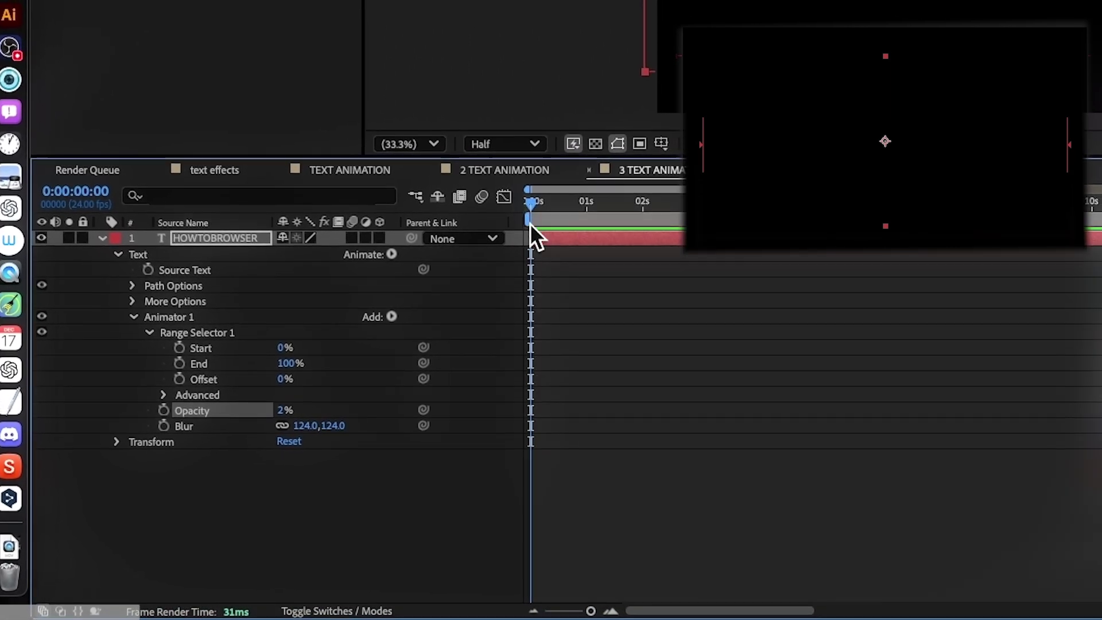
left_click(268, 379)
left_click(174, 383)
left_click_drag(554, 214, 681, 214)
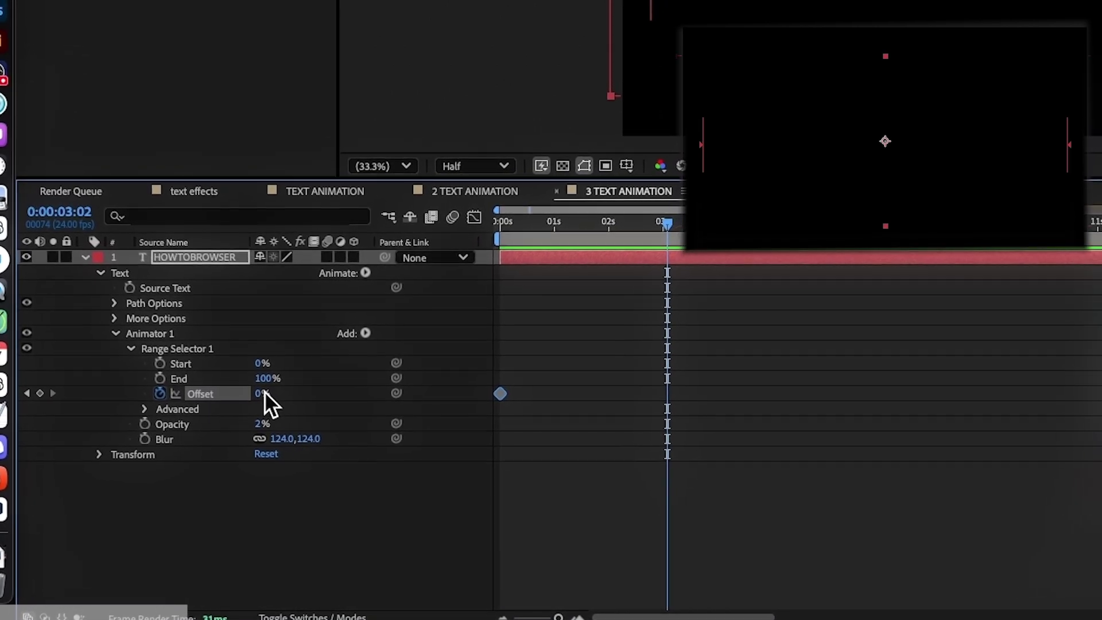
left_click(253, 397)
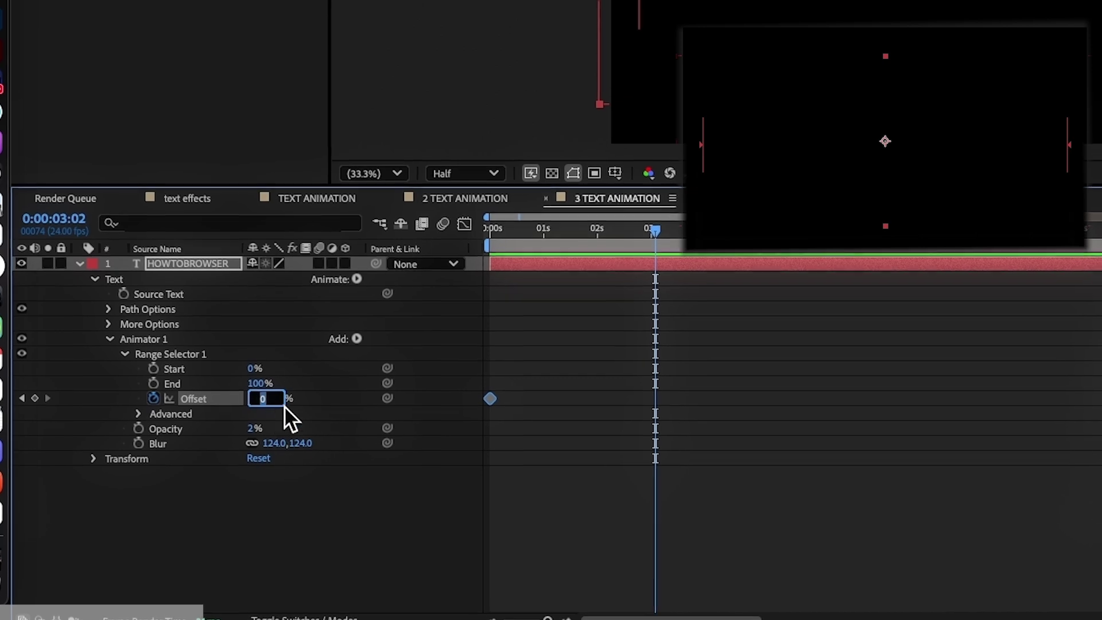
left_click_drag(540, 228, 457, 247)
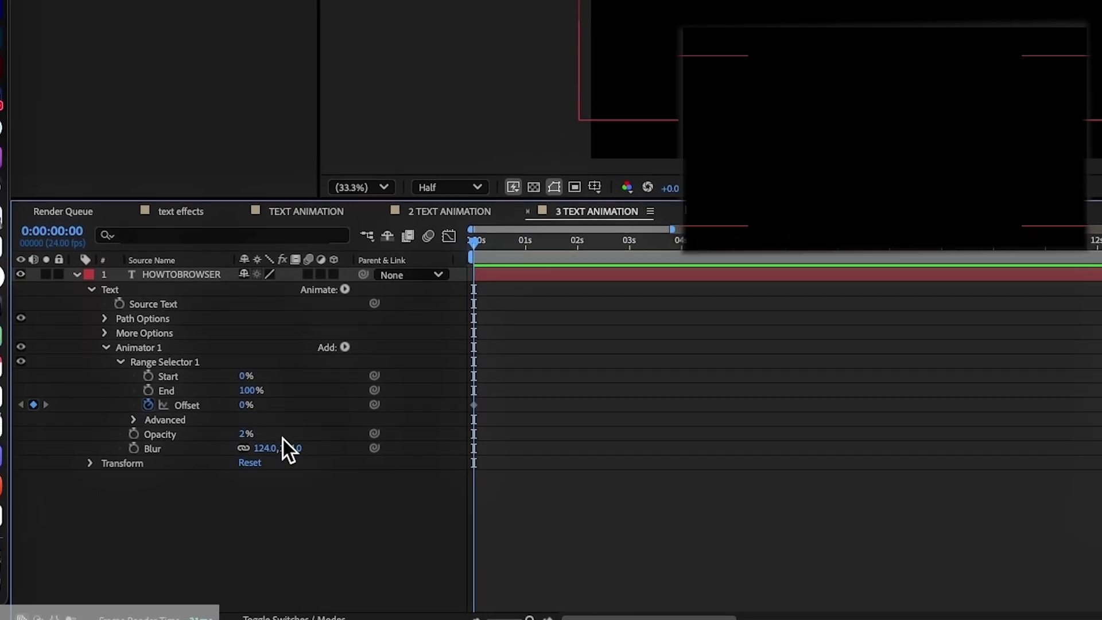
- Set the range selector's Offset to -100% on the keyframe at the start of the timeline
left_click(239, 410)
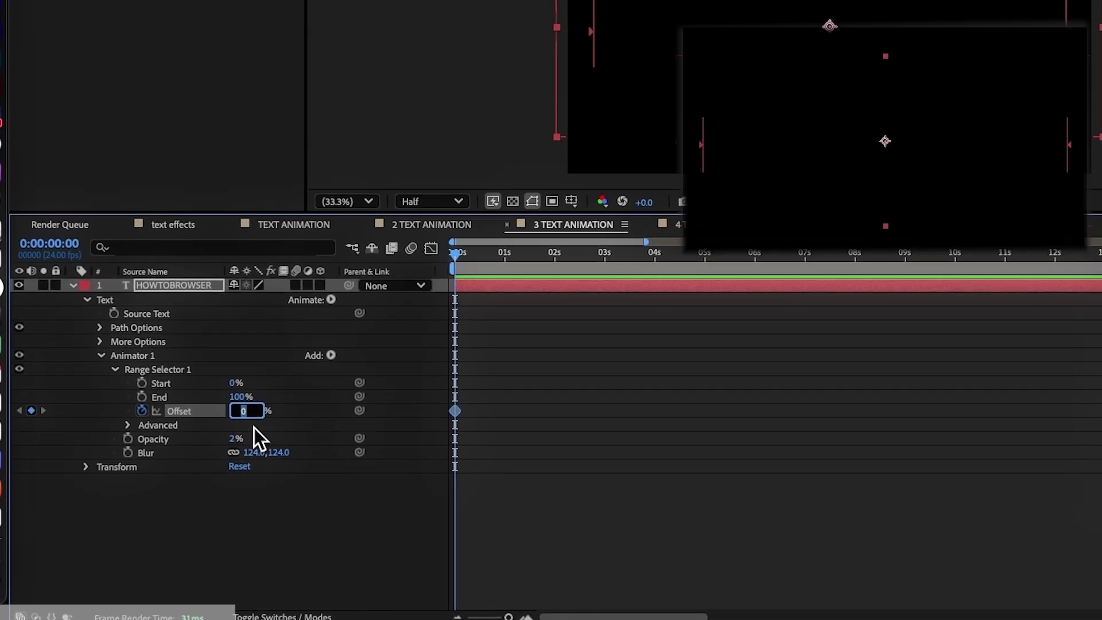
type("-1")
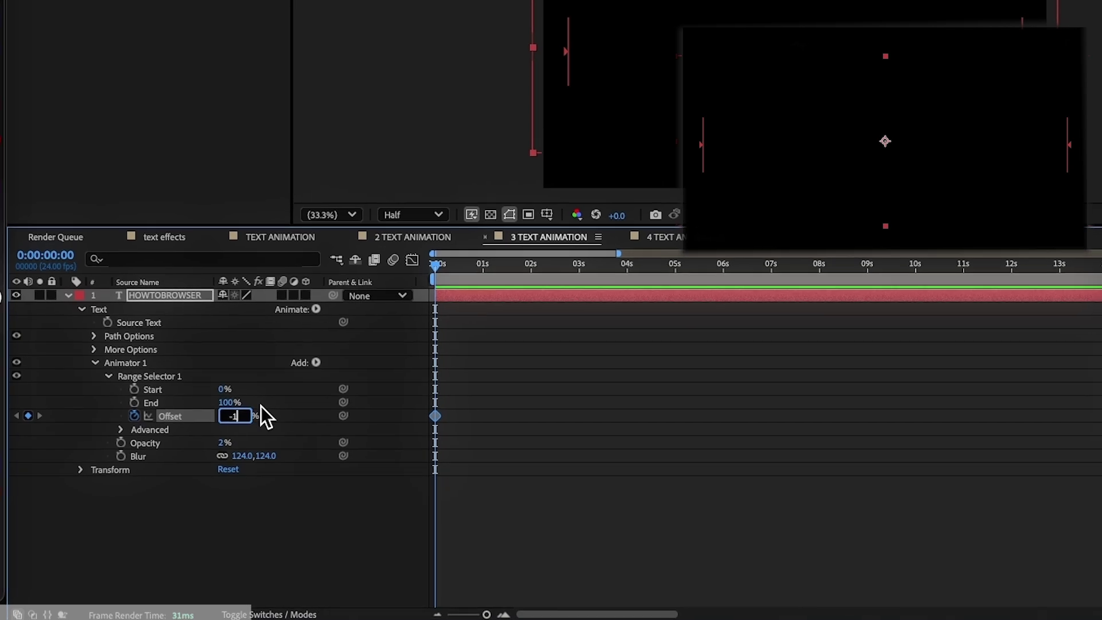
type("00")
left_click(501, 370)
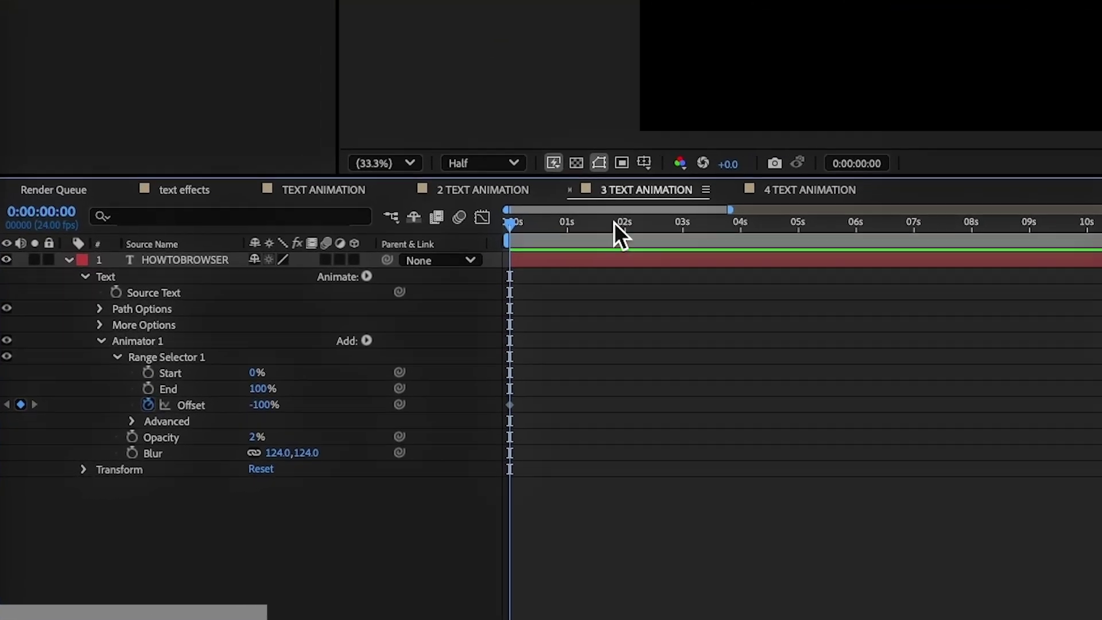
- Keyframe the range selector's Offset at 100% at 0:00:02:19
left_click(560, 275)
left_click(233, 420)
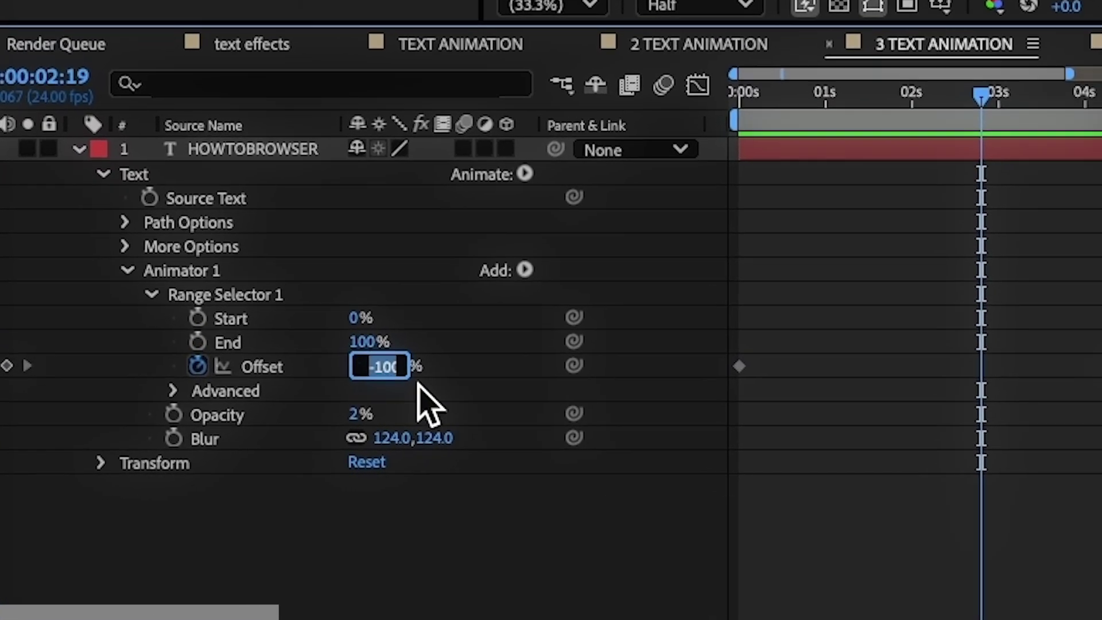
type("10")
type("0")
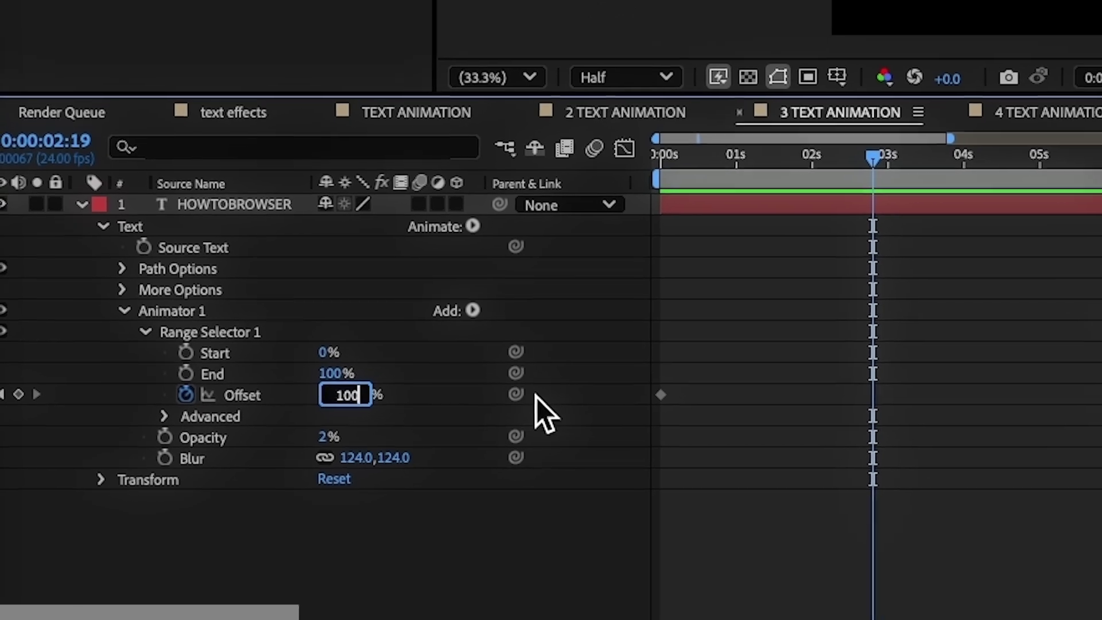
left_click(562, 385)
- Set Ease Low to 83% in the range selector's advanced options and scrub to check the text reveal
left_click_drag(869, 138, 716, 172)
left_click_drag(579, 253, 652, 257)
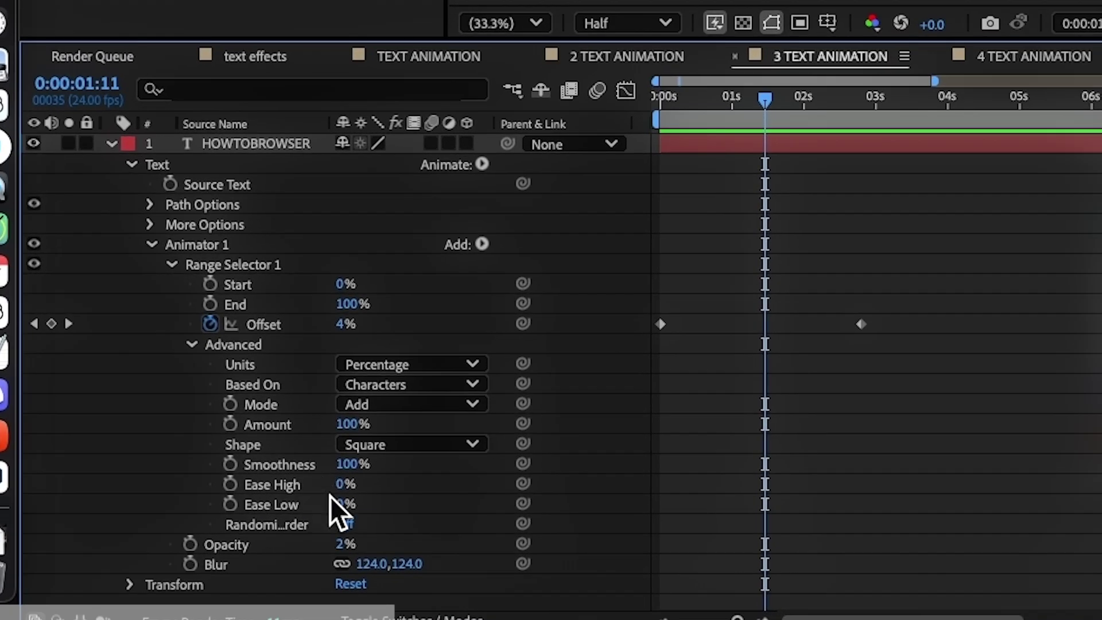
left_click_drag(339, 505, 424, 491)
left_click_drag(783, 79, 698, 122)
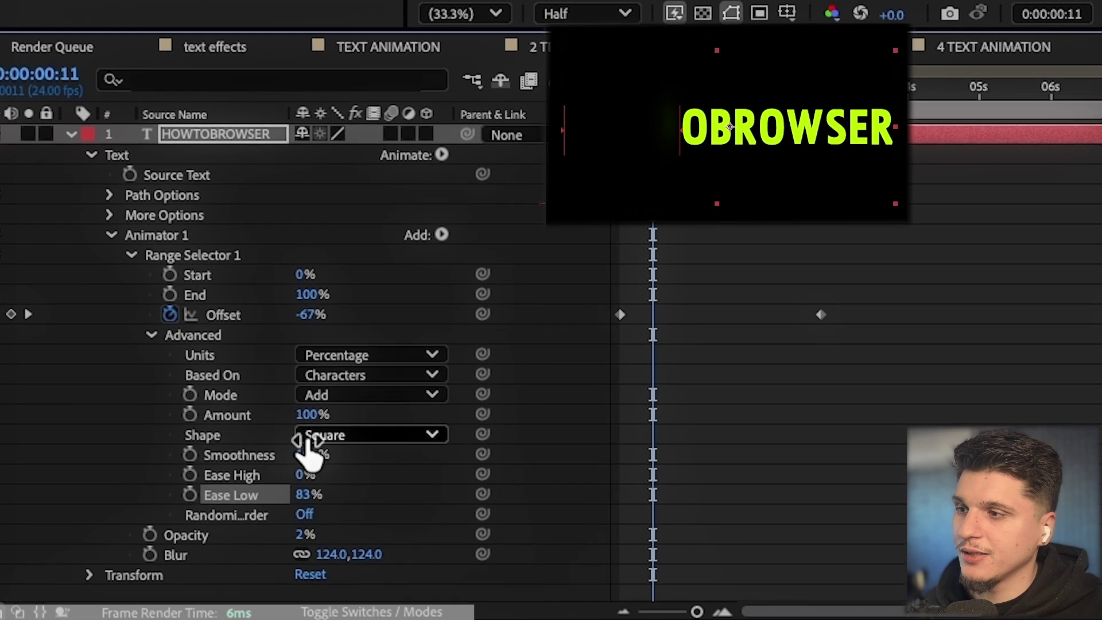
- Change the range selector's Shape to Ramp Up and preview the reveal from the start
left_click(368, 434)
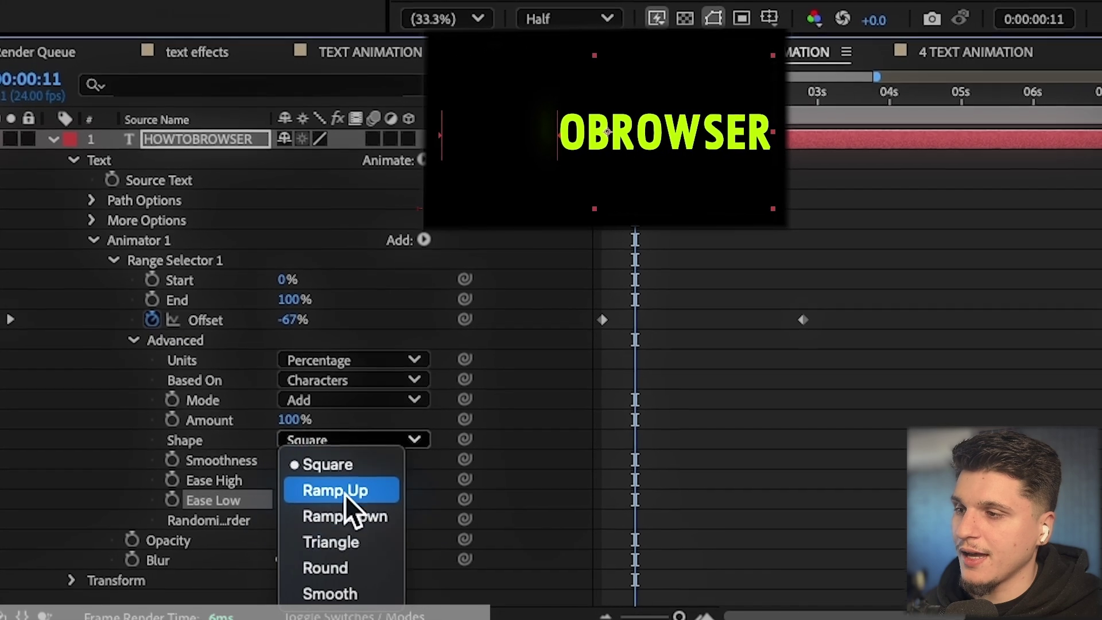
left_click(347, 491)
key("Home")
key("space")
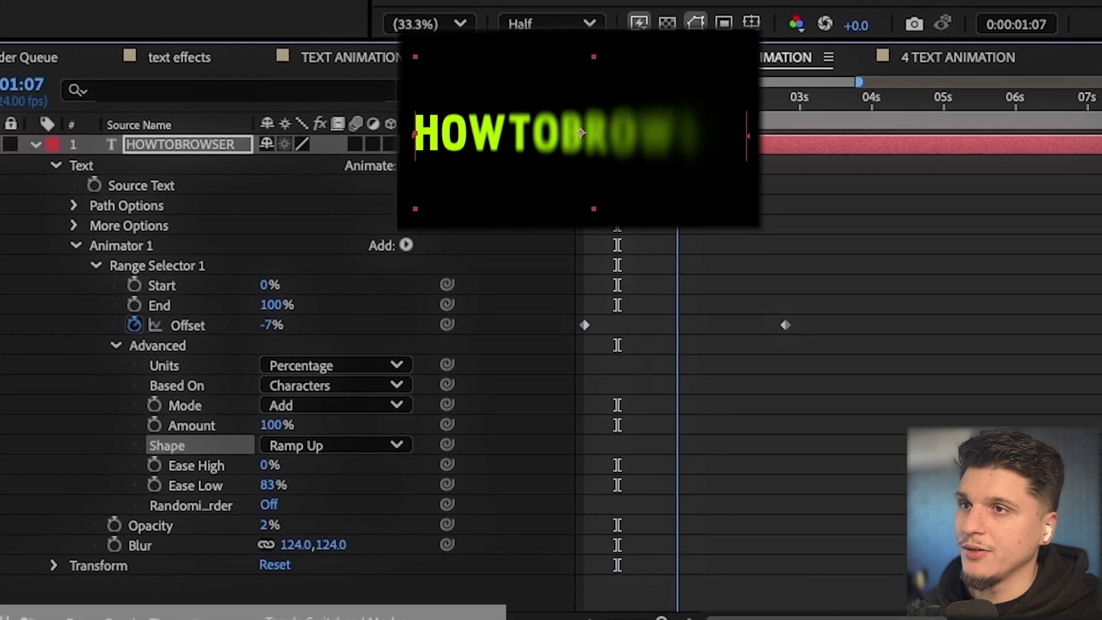
- Adjust the range selector's easing to an Ease High of 0% and an Ease Low of 81%
mouse_move(256, 490)
left_mouse_down()
mouse_move(234, 492)
mouse_move(258, 491)
left_mouse_up()
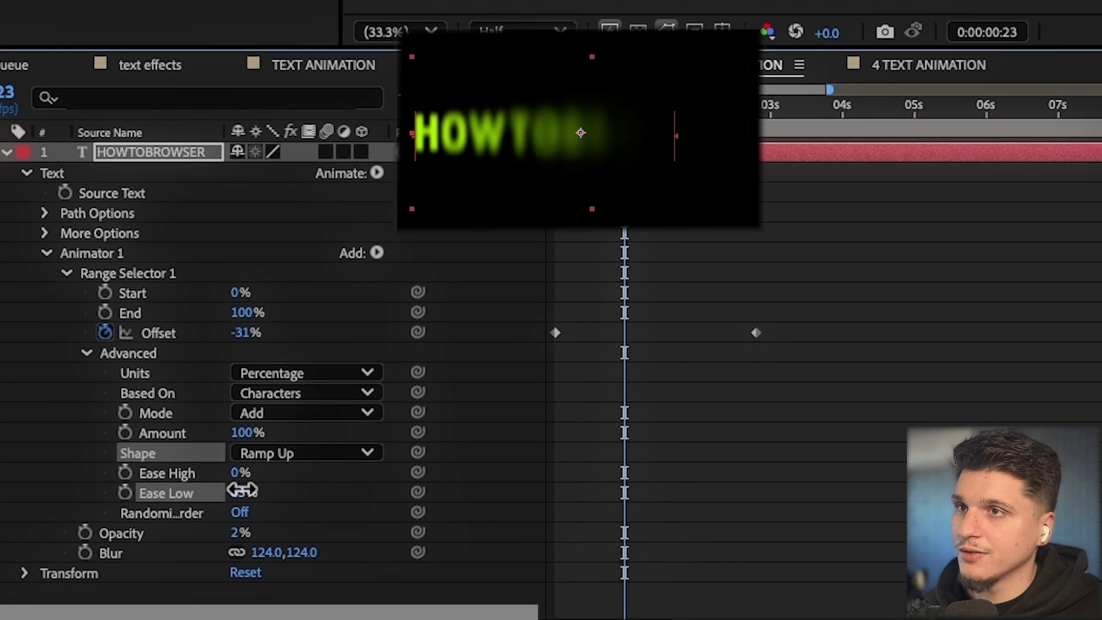
left_click_drag(329, 453, 239, 471)
left_click_drag(328, 465, 263, 471)
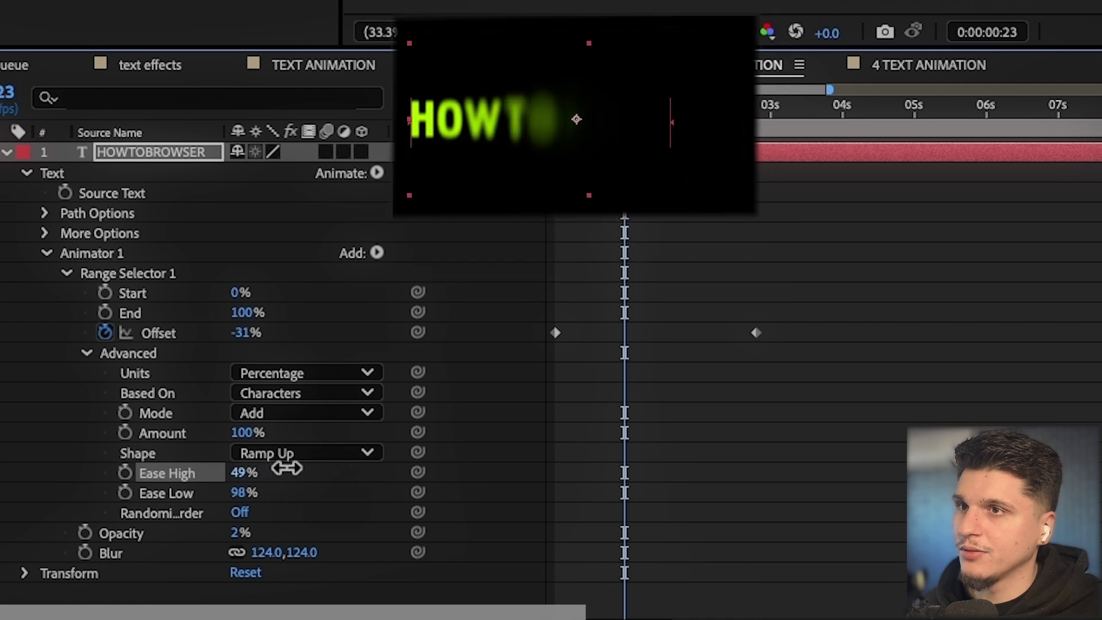
left_click(266, 498)
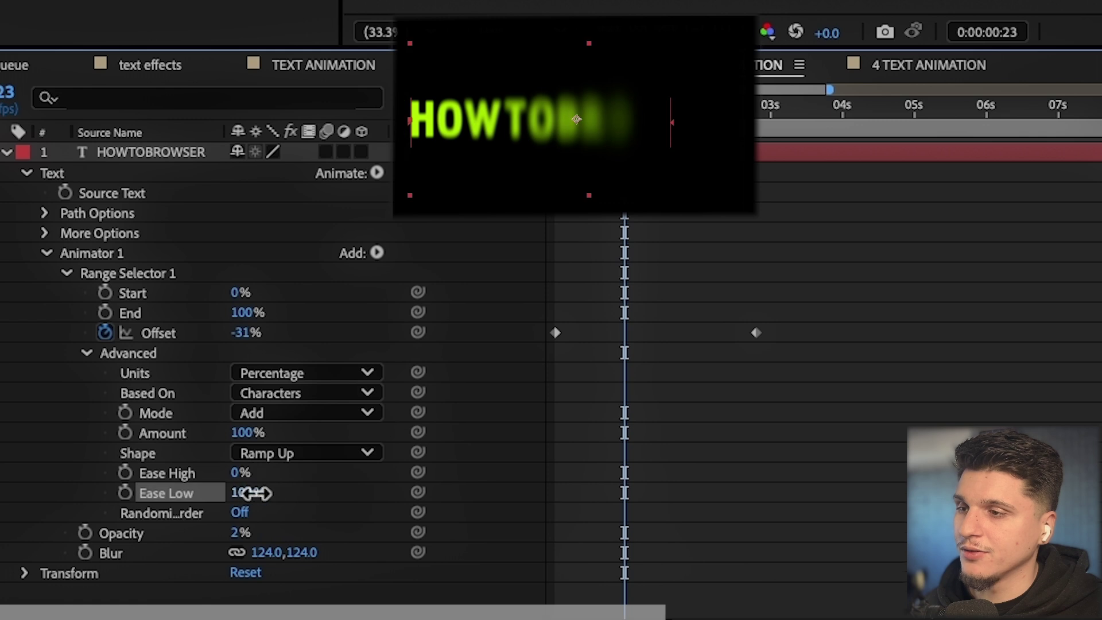
left_click_drag(285, 491, 277, 491)
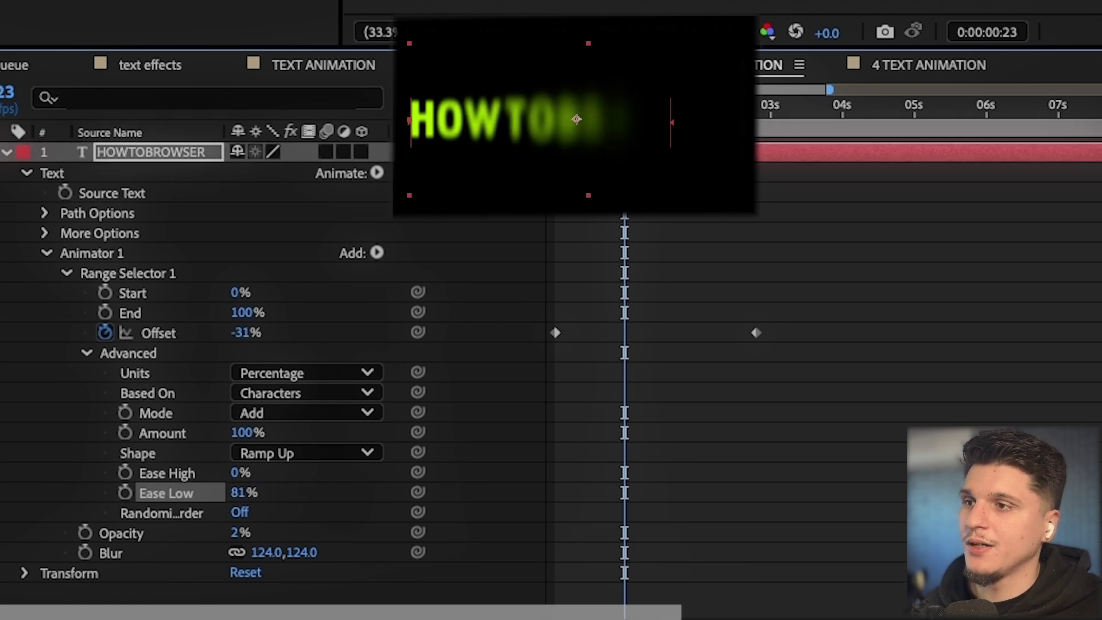
- Return to the timeline start and move the end Offset keyframe to about 1.5 seconds
left_click_drag(636, 109, 555, 109)
left_click_drag(751, 337, 670, 345)
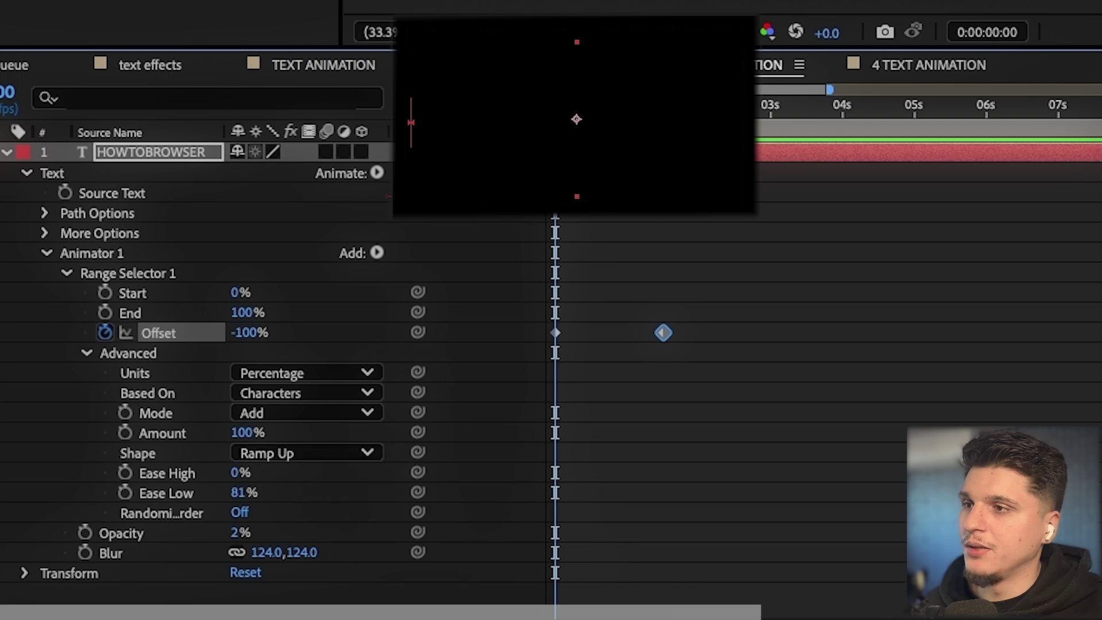
- Apply Easy Ease to both Offset keyframes
left_click_drag(689, 286, 535, 370)
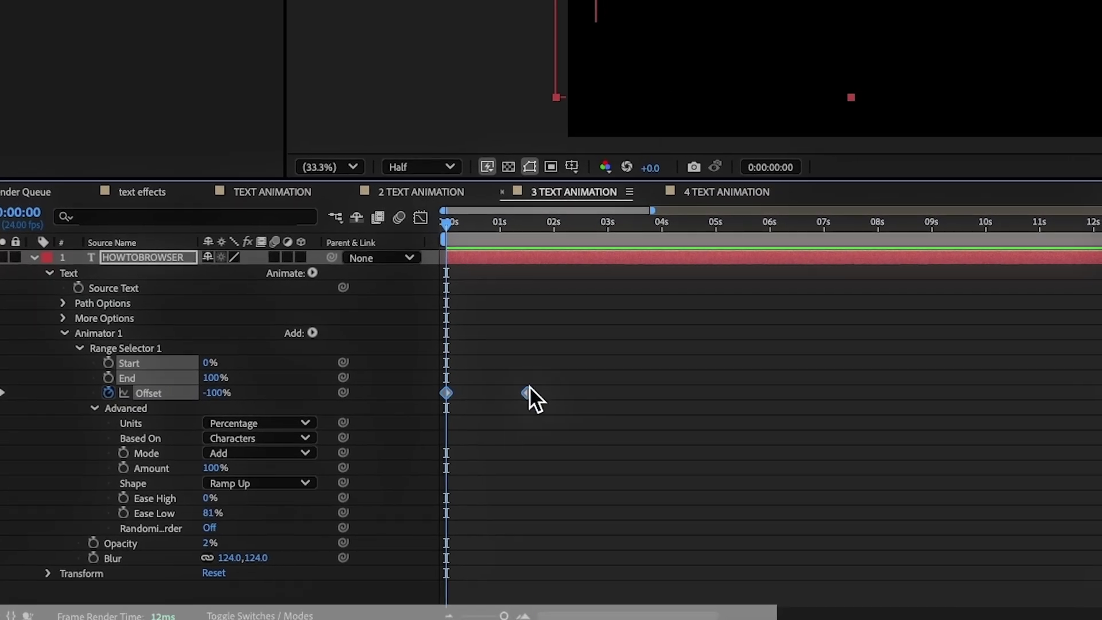
right_click(523, 390)
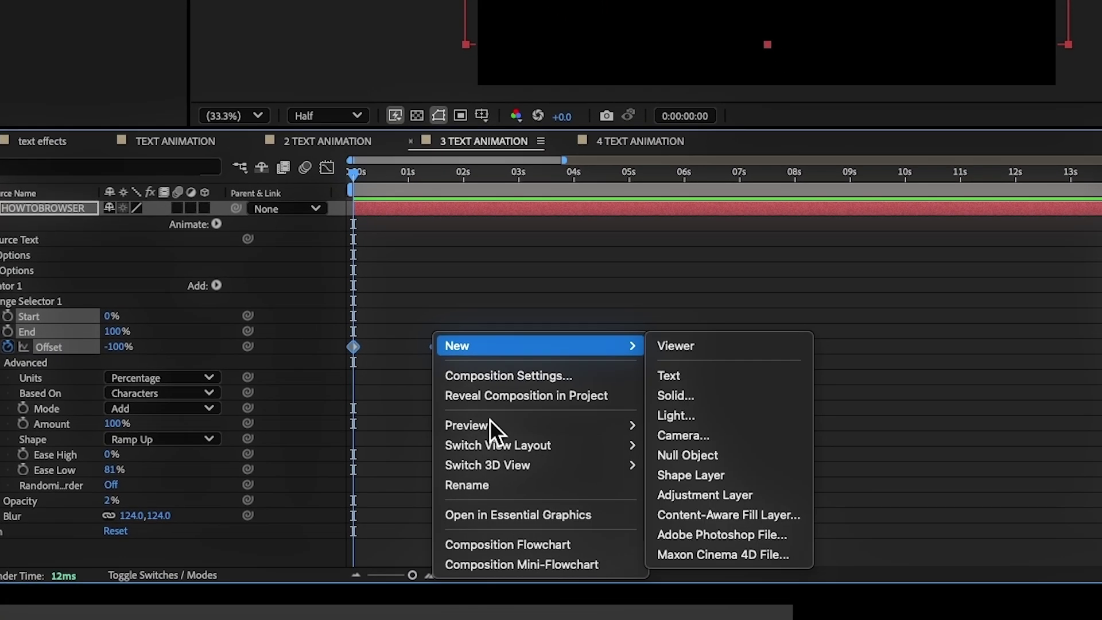
right_click(524, 393)
mouse_move(511, 544)
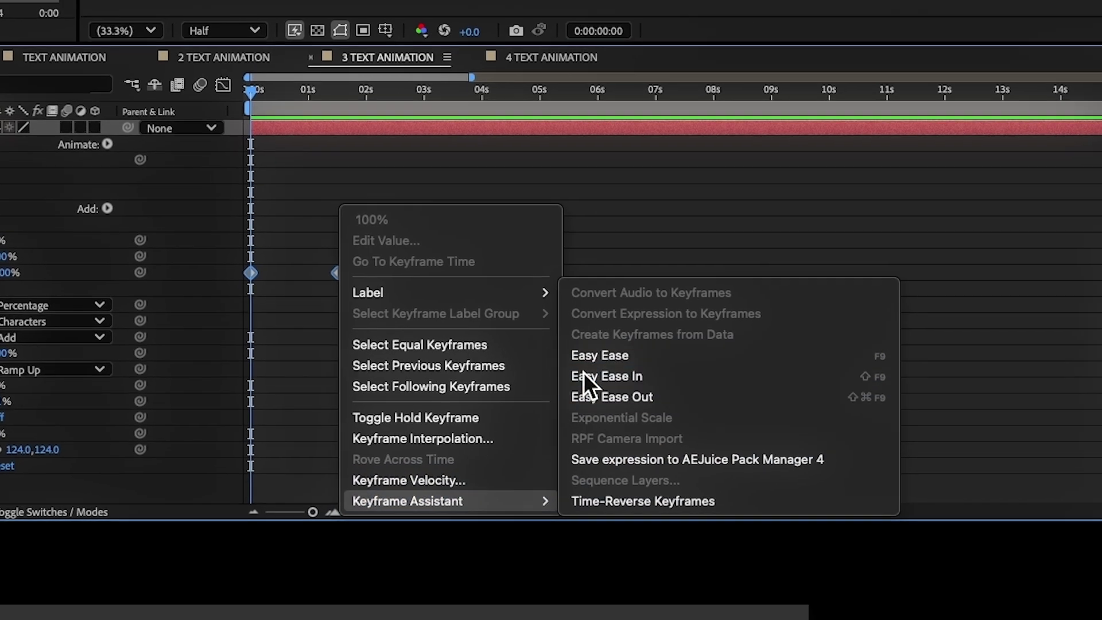
left_click(666, 423)
right_click(332, 293)
mouse_move(407, 552)
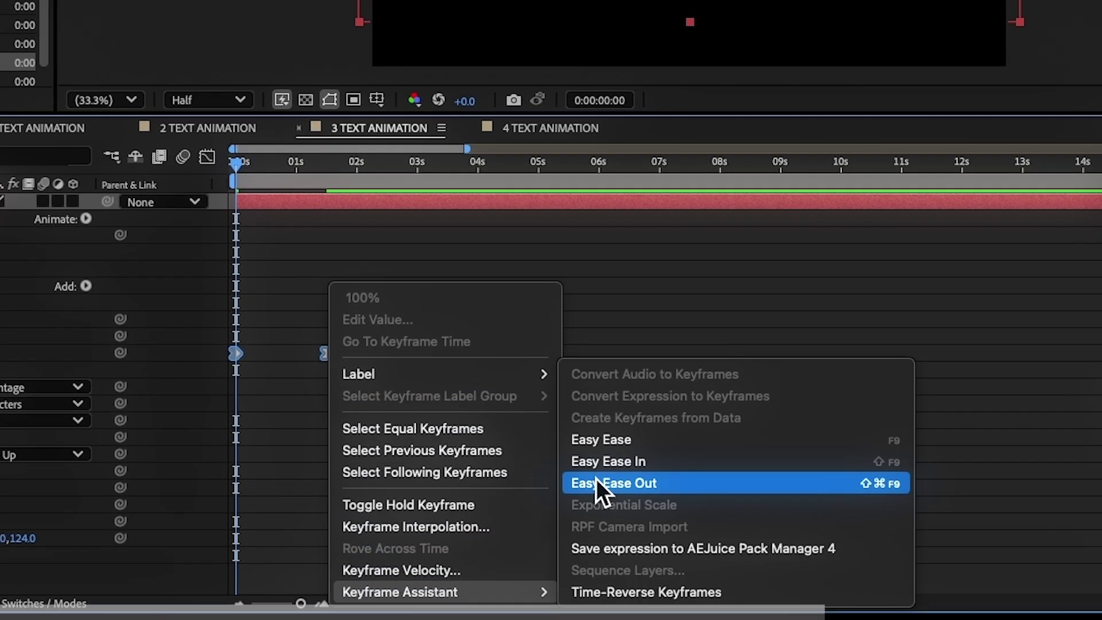
left_click(623, 443)
- Pull the end keyframe's handle toward the start in the Offset speed graph for a fast start and slow finish
left_click(206, 174)
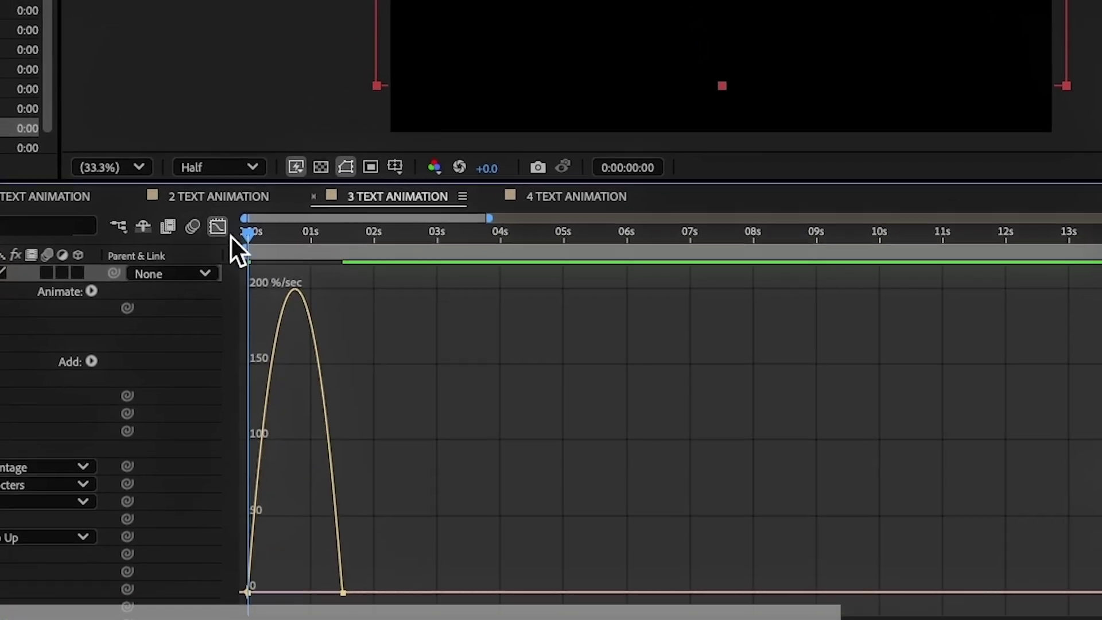
left_click(373, 595)
left_click_drag(357, 596, 301, 593)
left_click(353, 176)
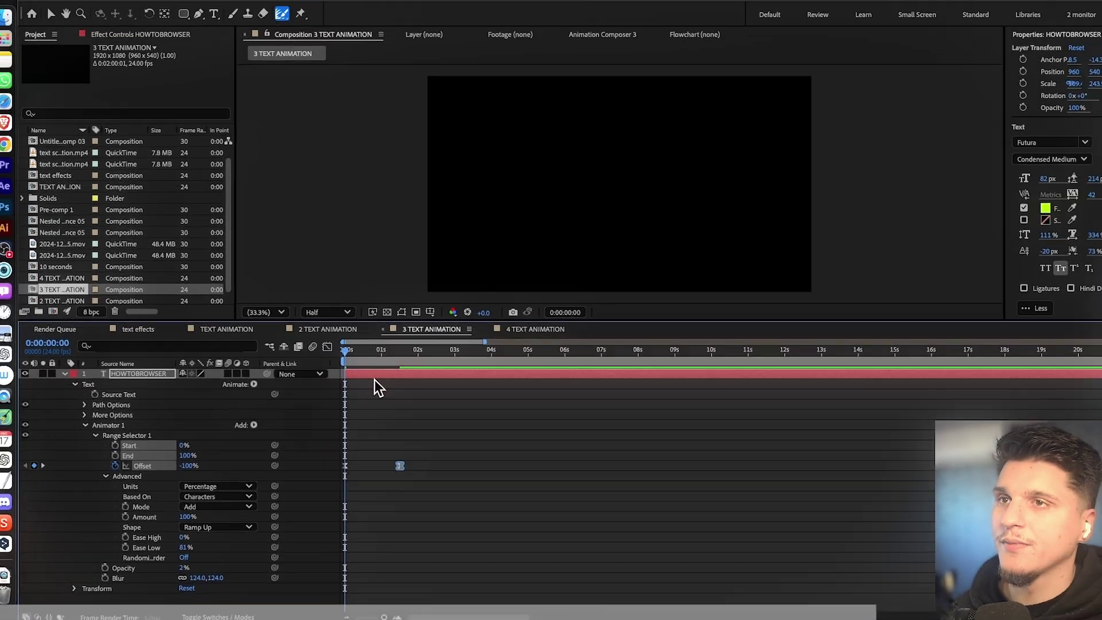
- Play back the blurred text reveal and select the end Offset keyframe
key("space")
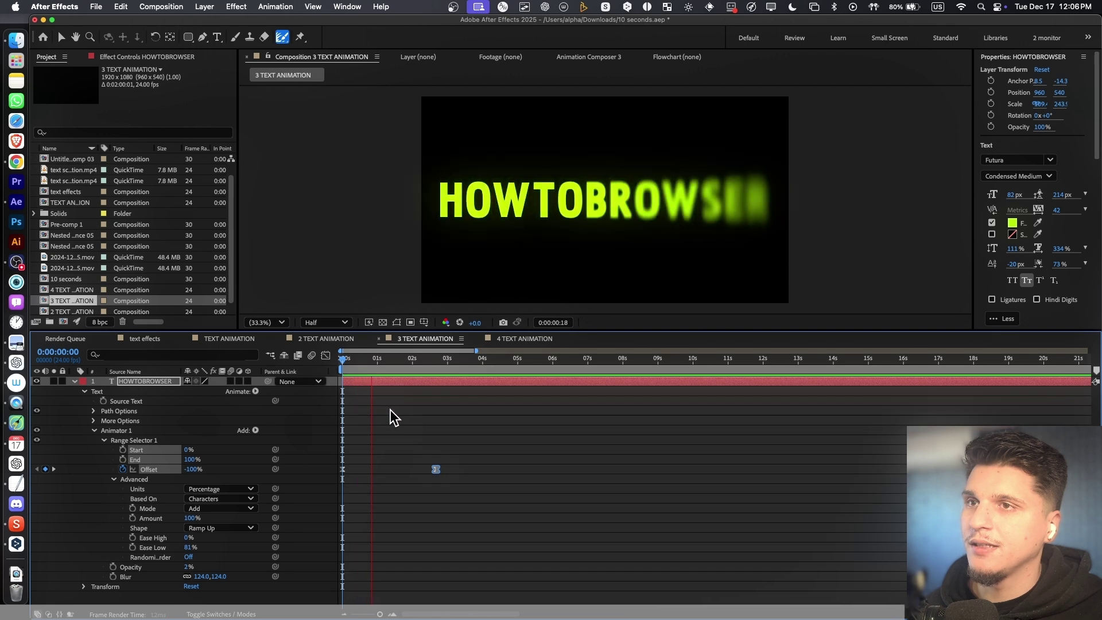
left_click(434, 453)
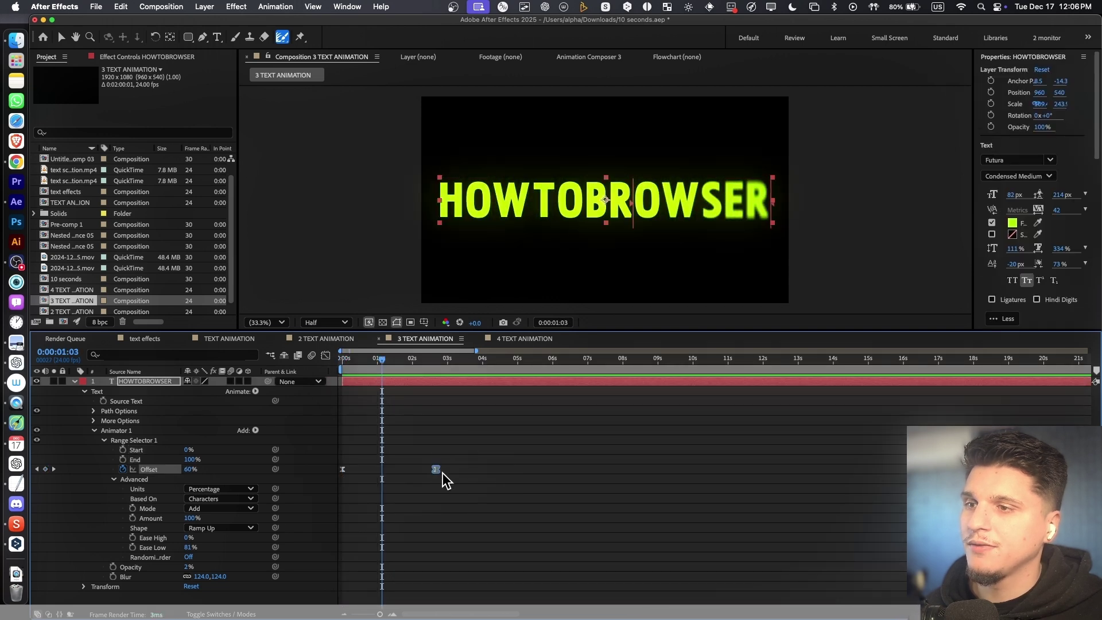
- Preview the blurred text reveal with and without Randomize Order, then scrub back toward the start
key("space")
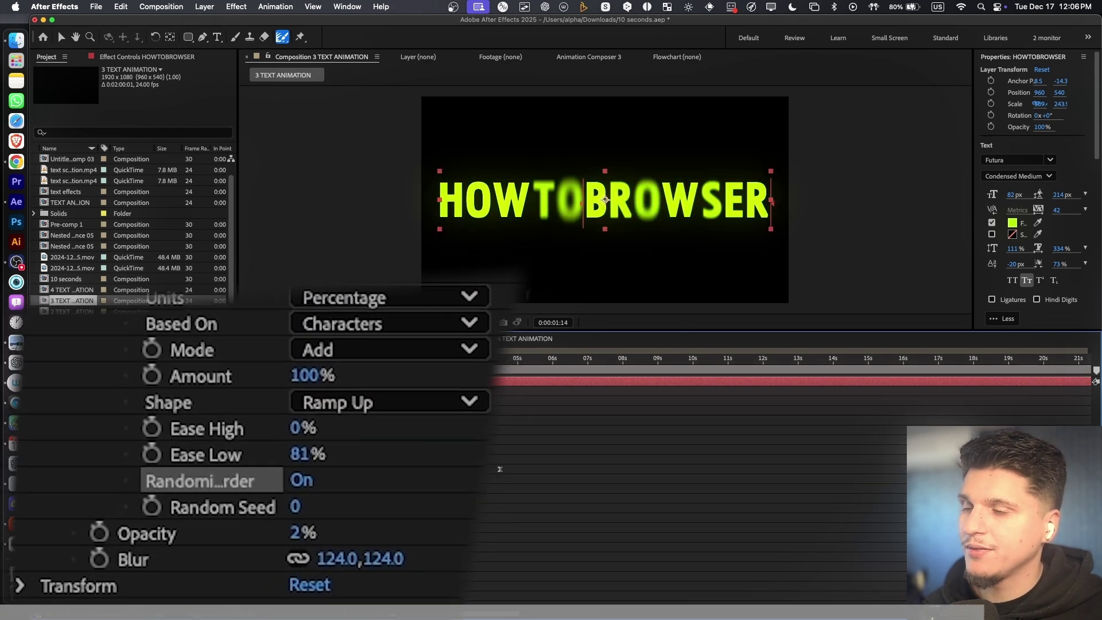
key("space")
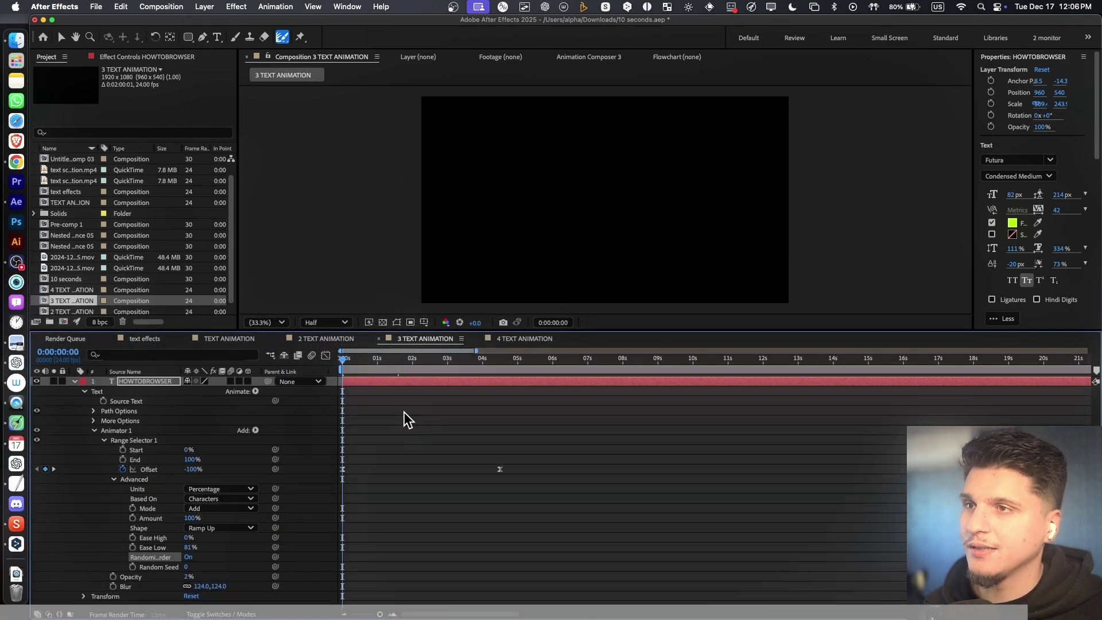
key("space")
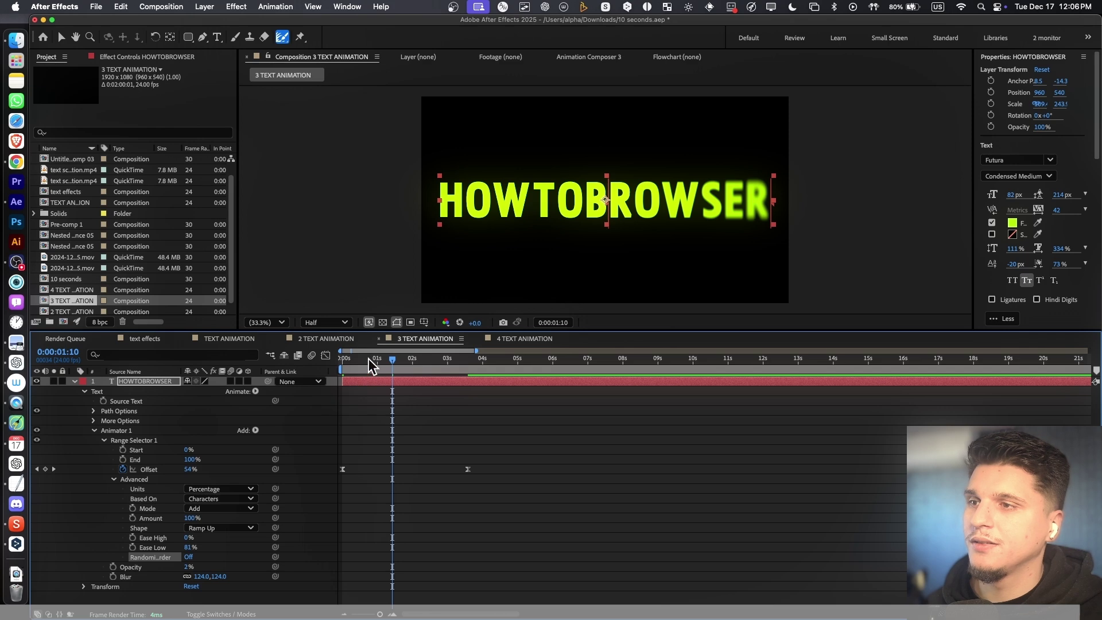
left_click_drag(367, 371, 347, 376)
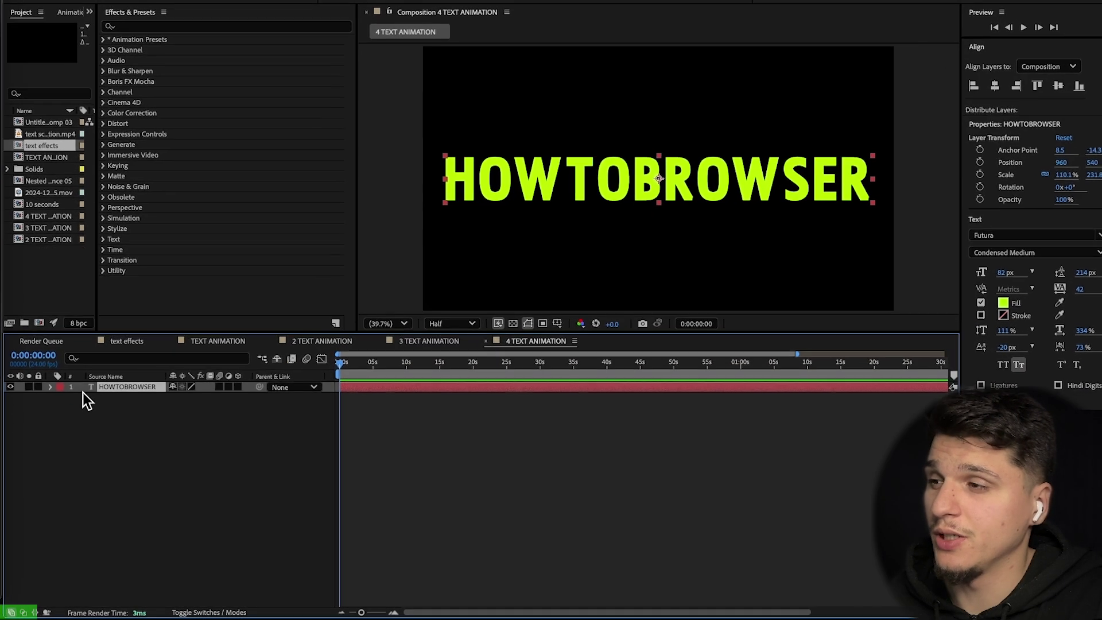
- Add a text animator with Position and Opacity properties to the HOWTOBROWSER layer in the 4 TEXT ANIMATION composition
left_click(39, 378)
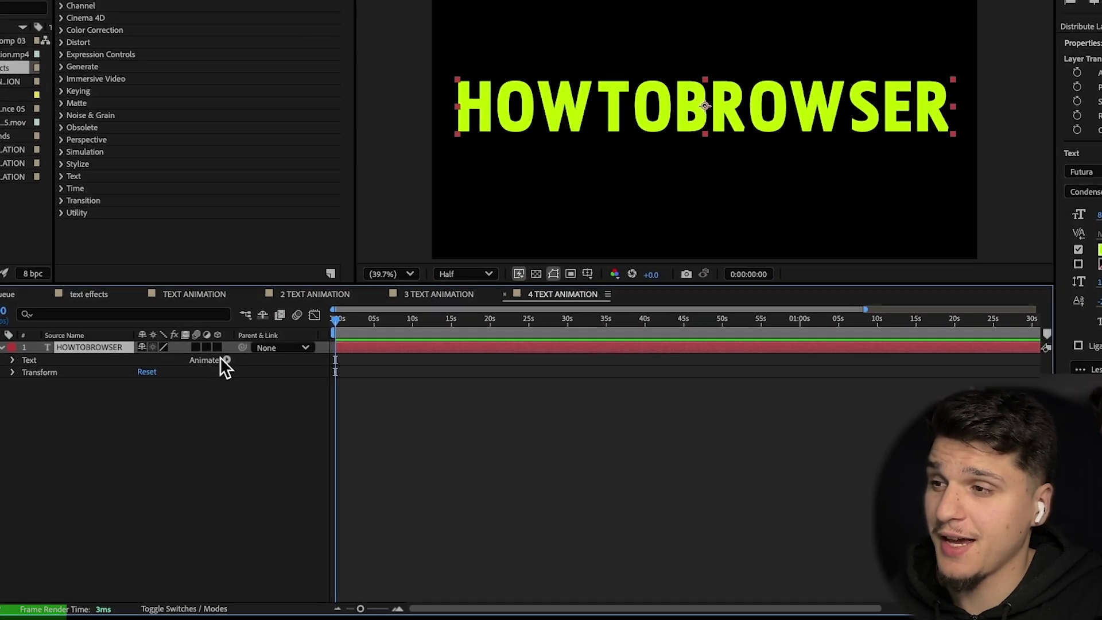
left_click(224, 351)
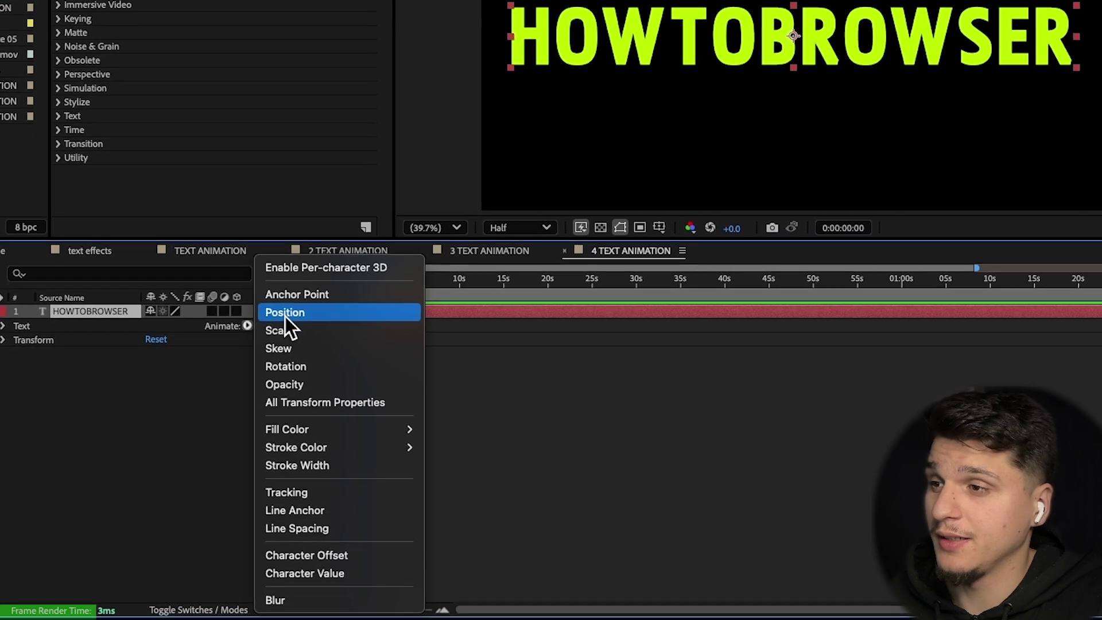
left_click(305, 309)
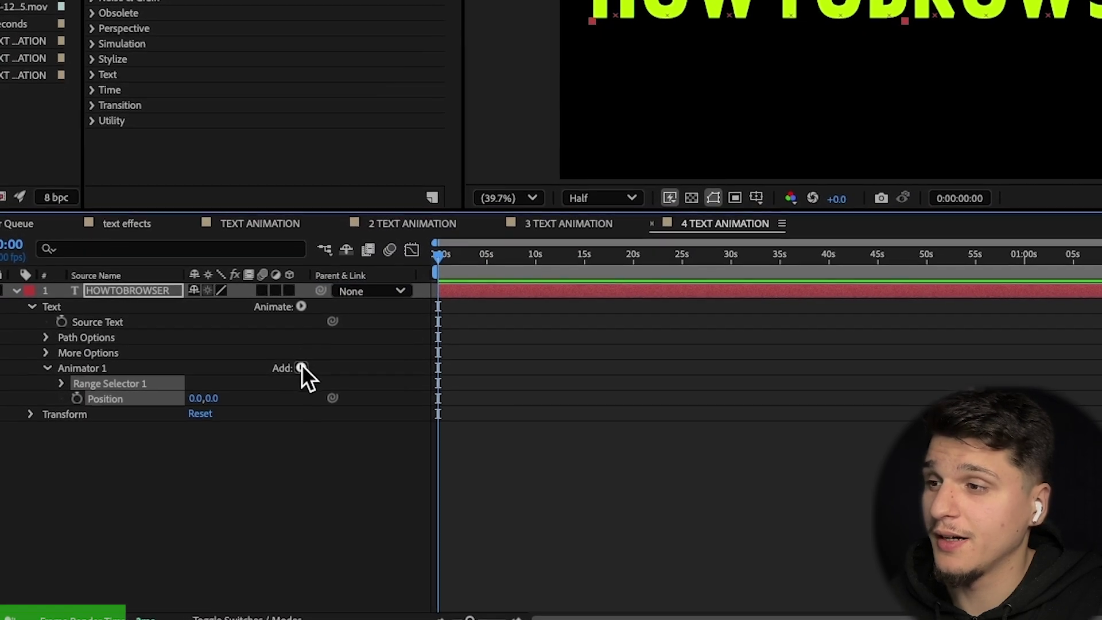
left_click(266, 378)
mouse_move(283, 379)
left_click(428, 369)
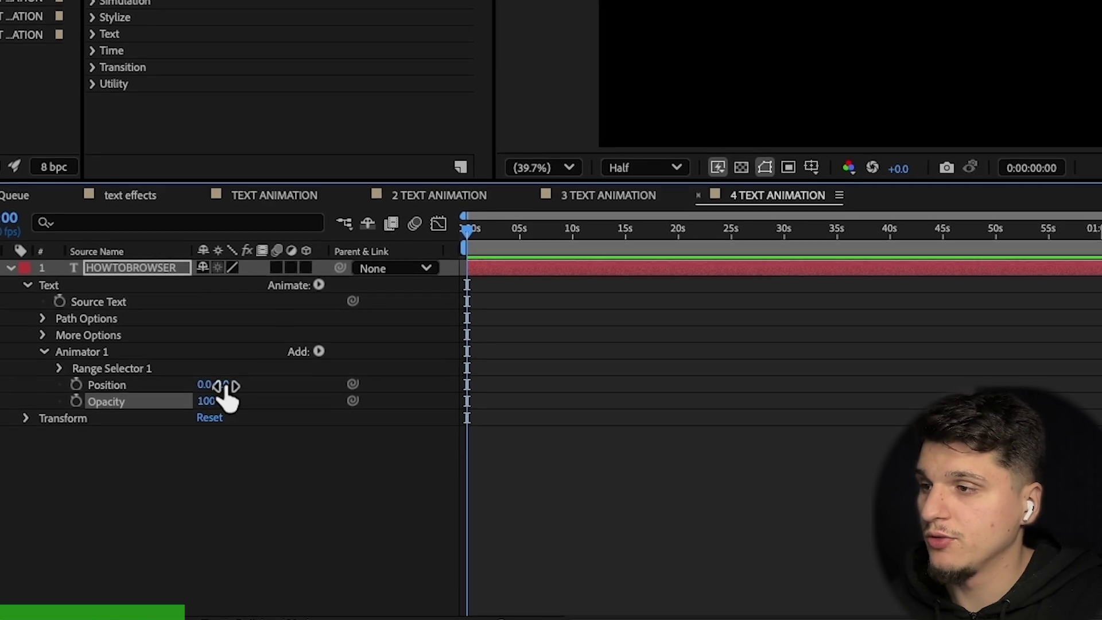
- Set the animator's Position to 0, 68 and Opacity to 0%, and expand Range Selector 1
left_click_drag(214, 379, 282, 374)
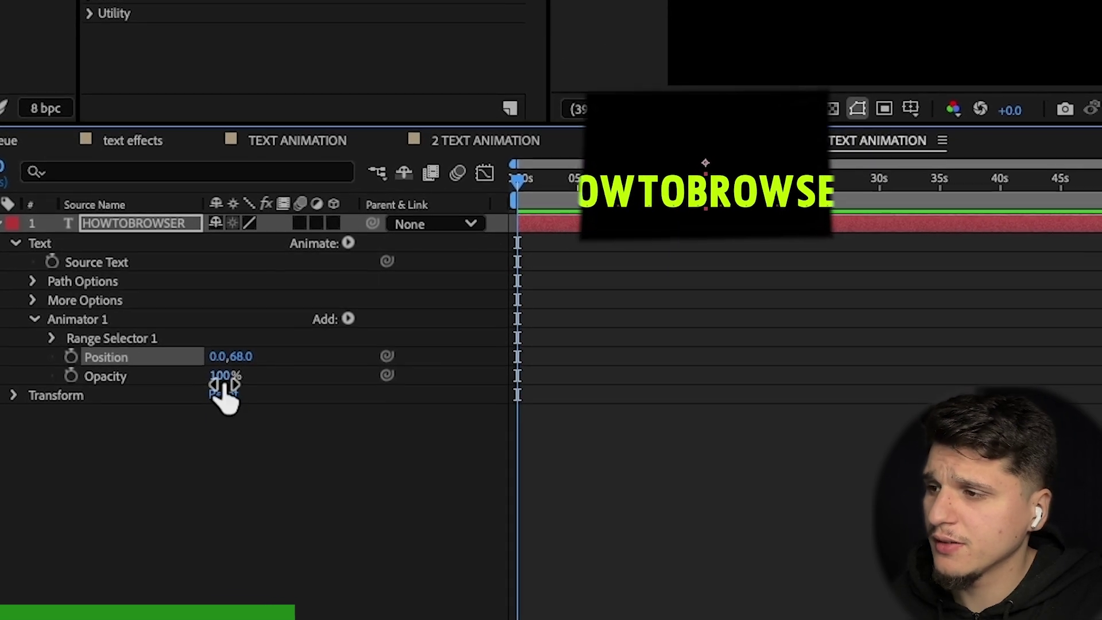
left_click_drag(225, 381, 207, 377)
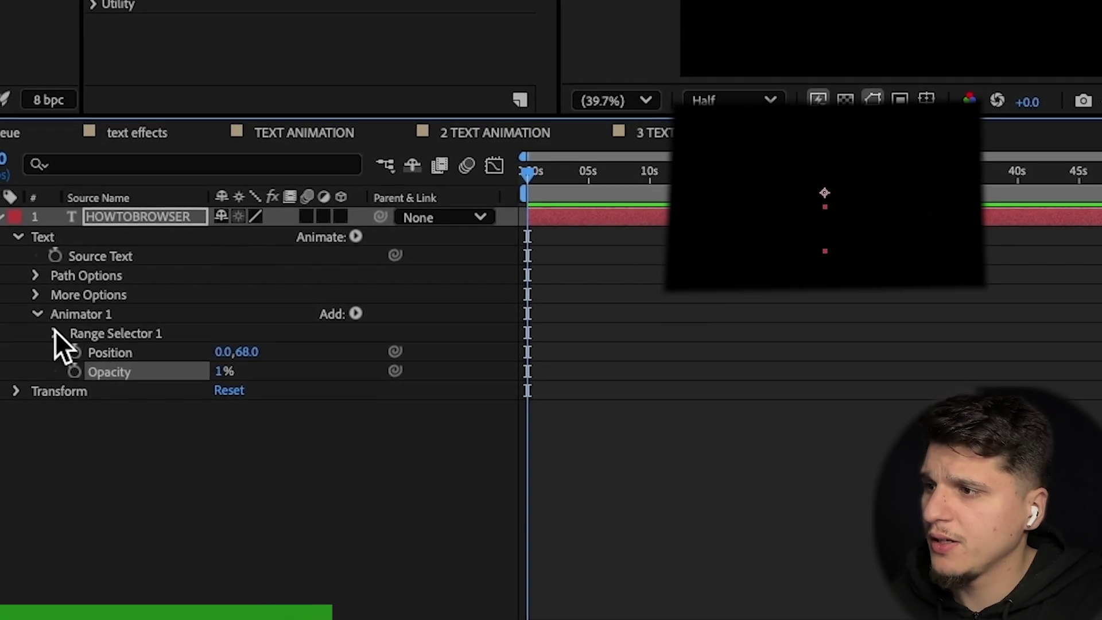
left_click(55, 332)
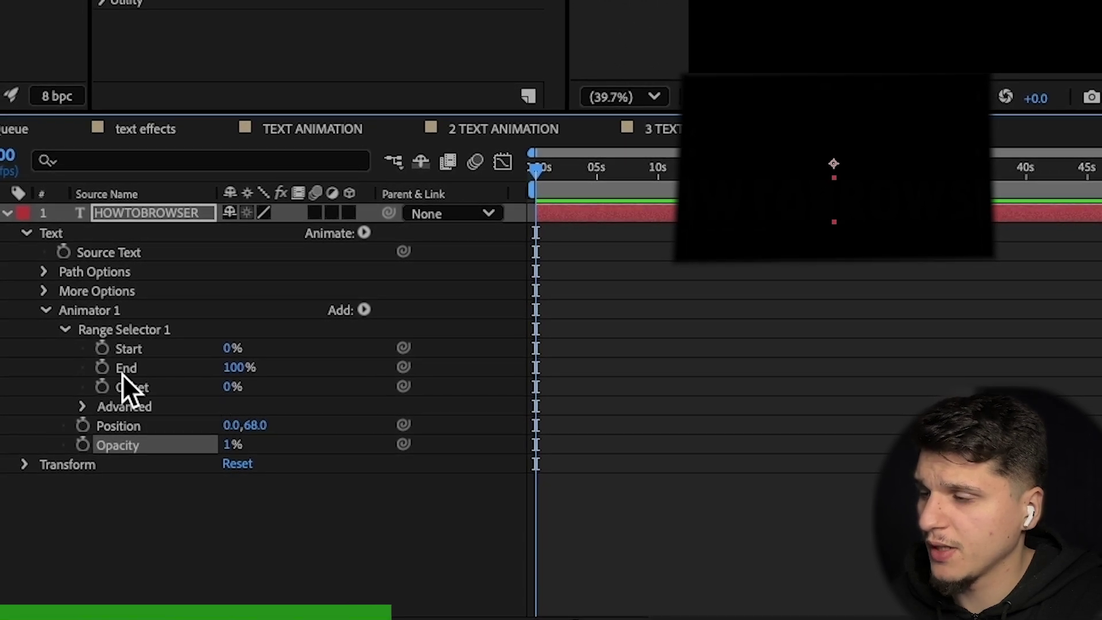
left_click(156, 367)
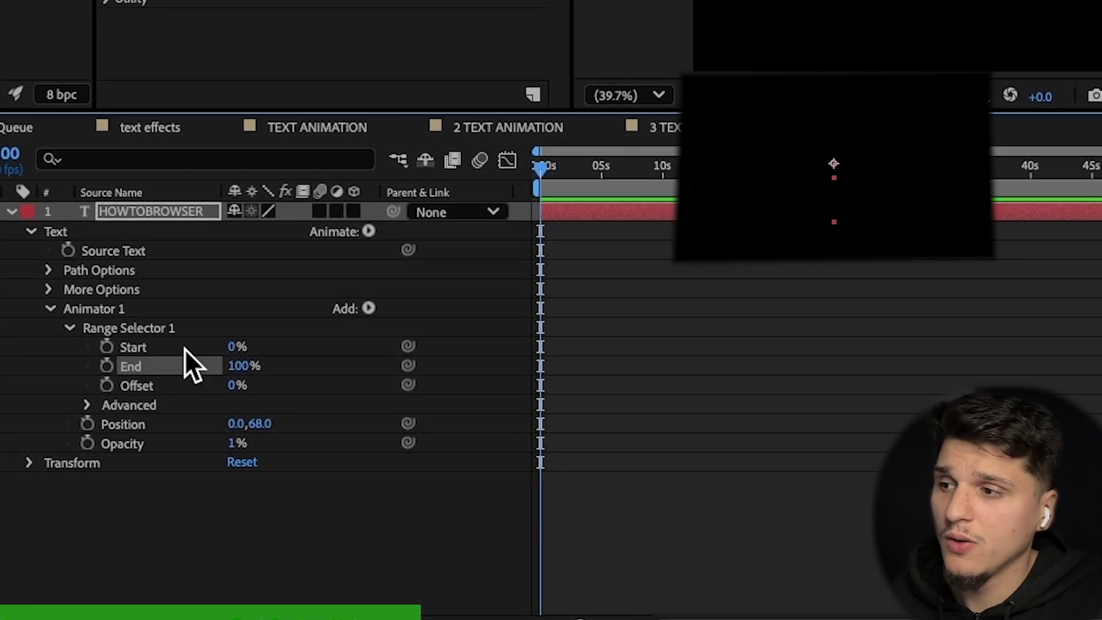
left_click(234, 441)
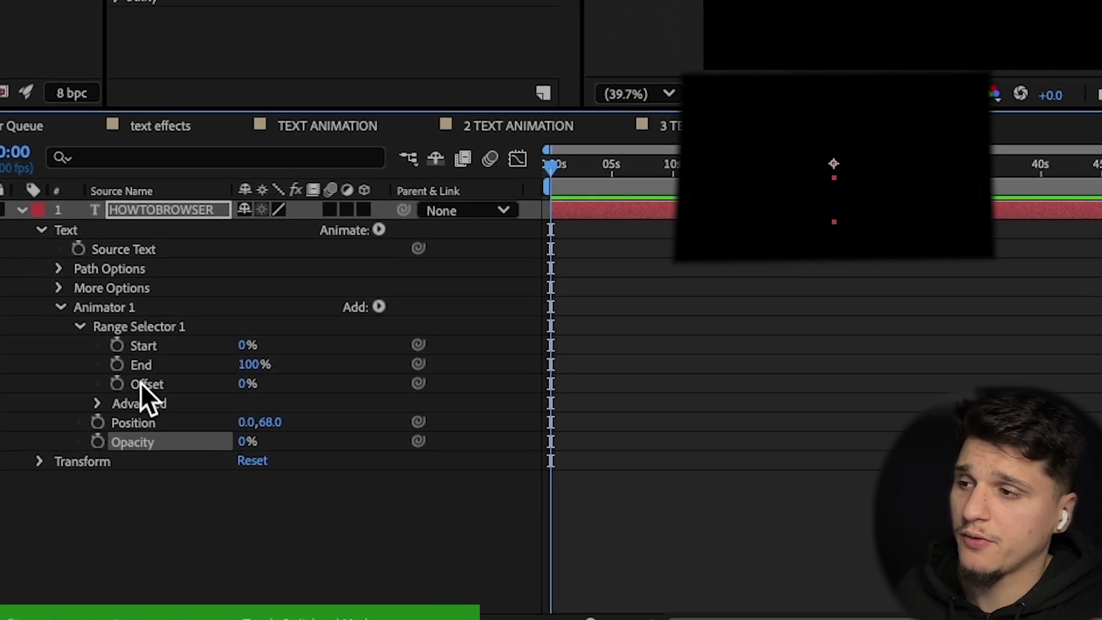
- Keyframe the range selector's Offset from -100% at the start to 100% at 5 seconds, and scrub through the reveal
left_click(121, 401)
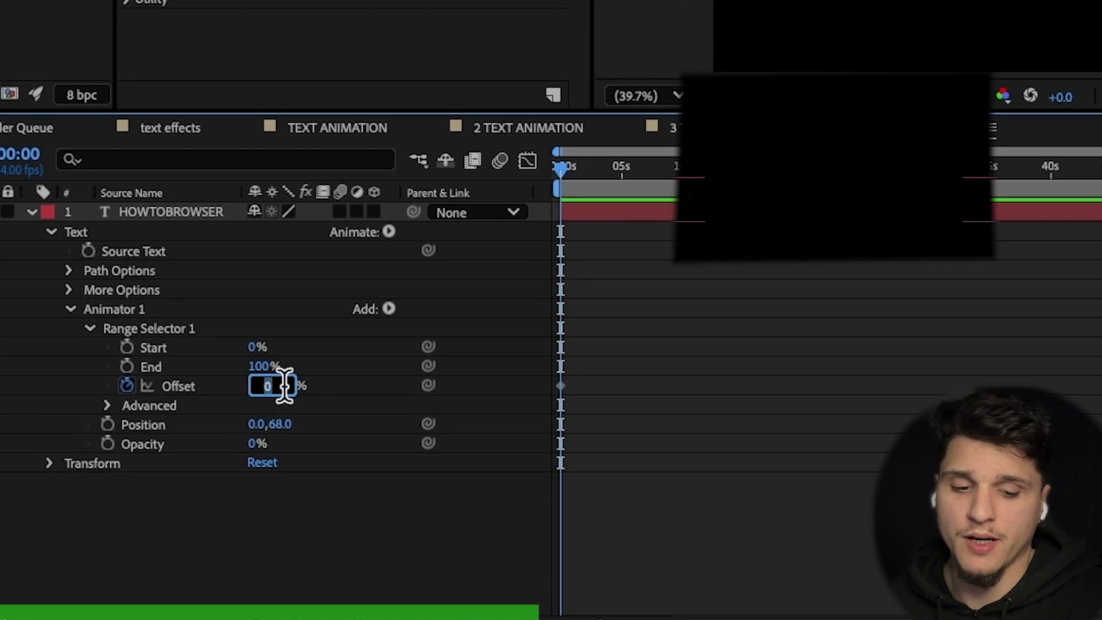
type("00")
key("Return")
left_click_drag(590, 177, 684, 169)
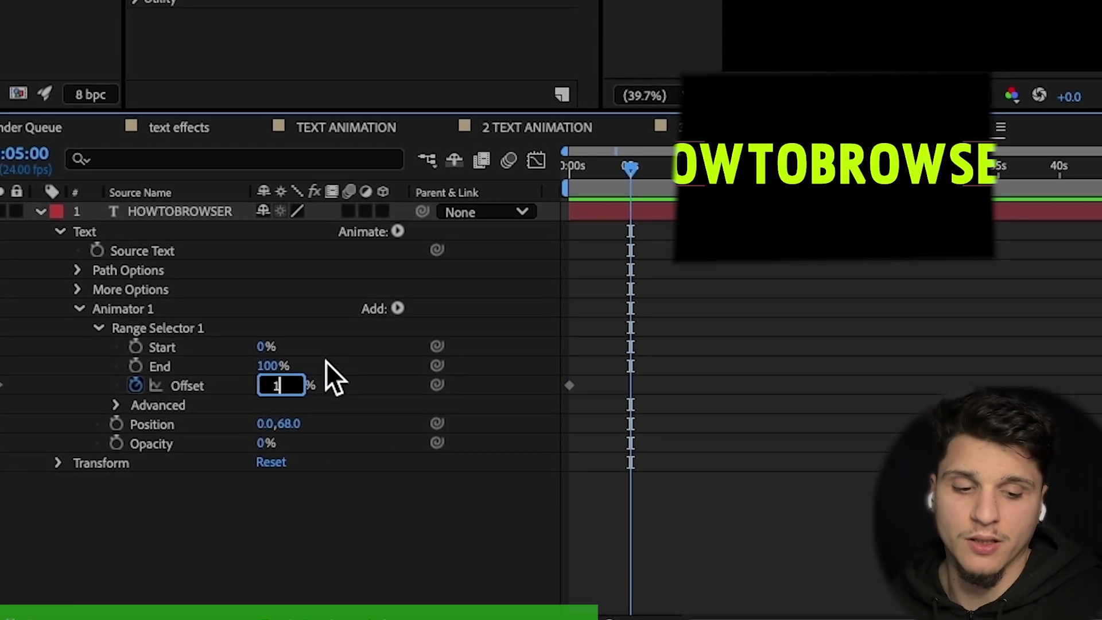
key("Return")
left_click_drag(570, 167, 597, 166)
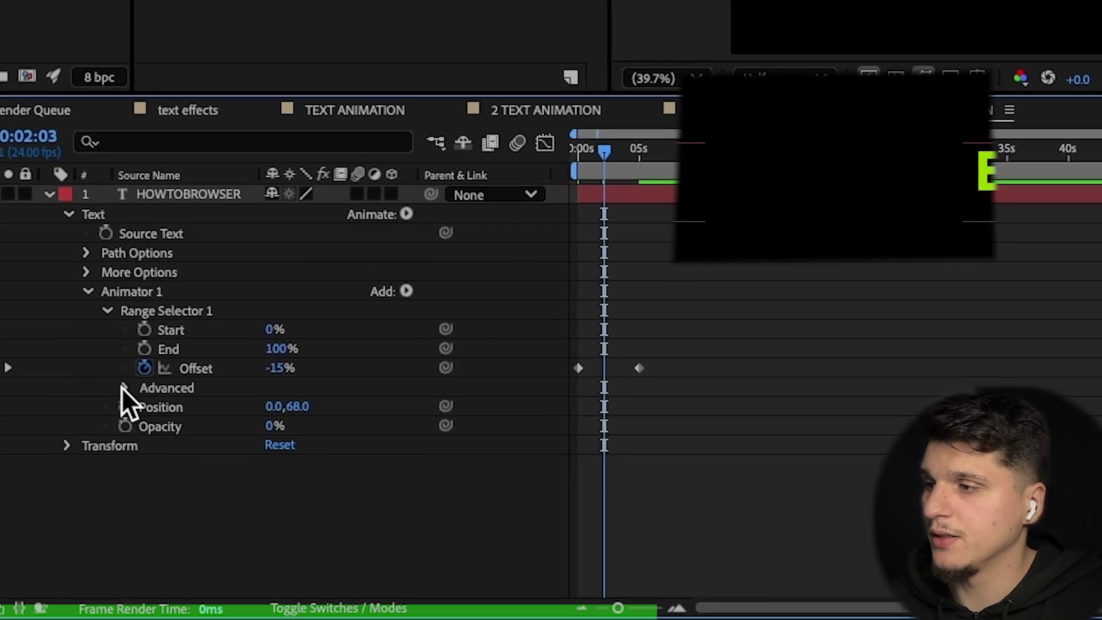
- Set the range selector's advanced Ease High to 45% and Ease Low to 100%
left_click(123, 392)
scroll(241, 493, "down", 1)
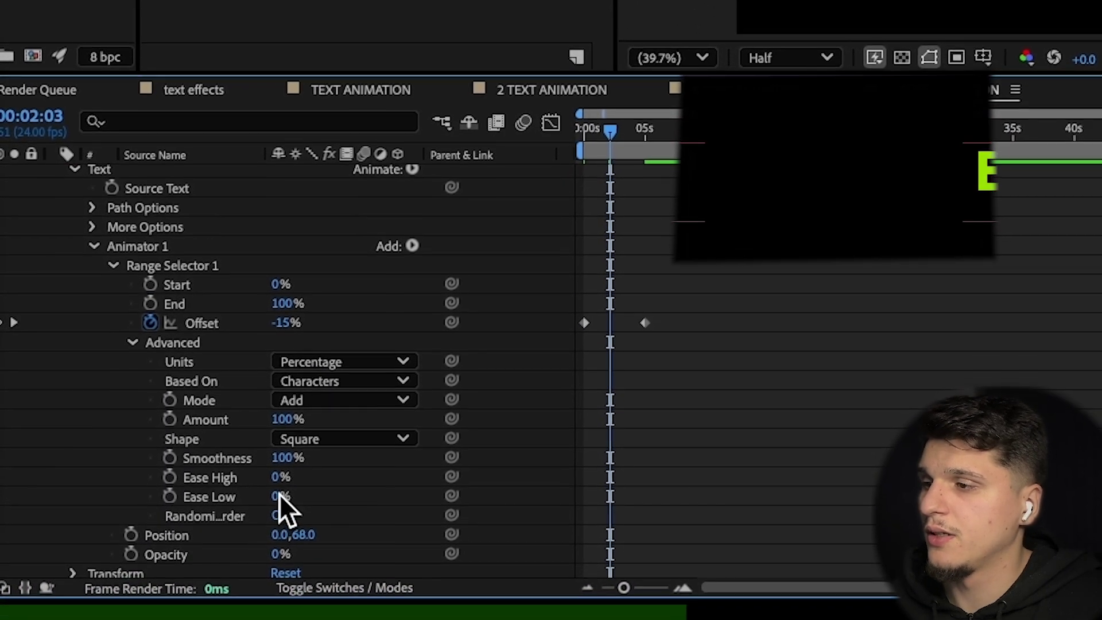
left_click(284, 484)
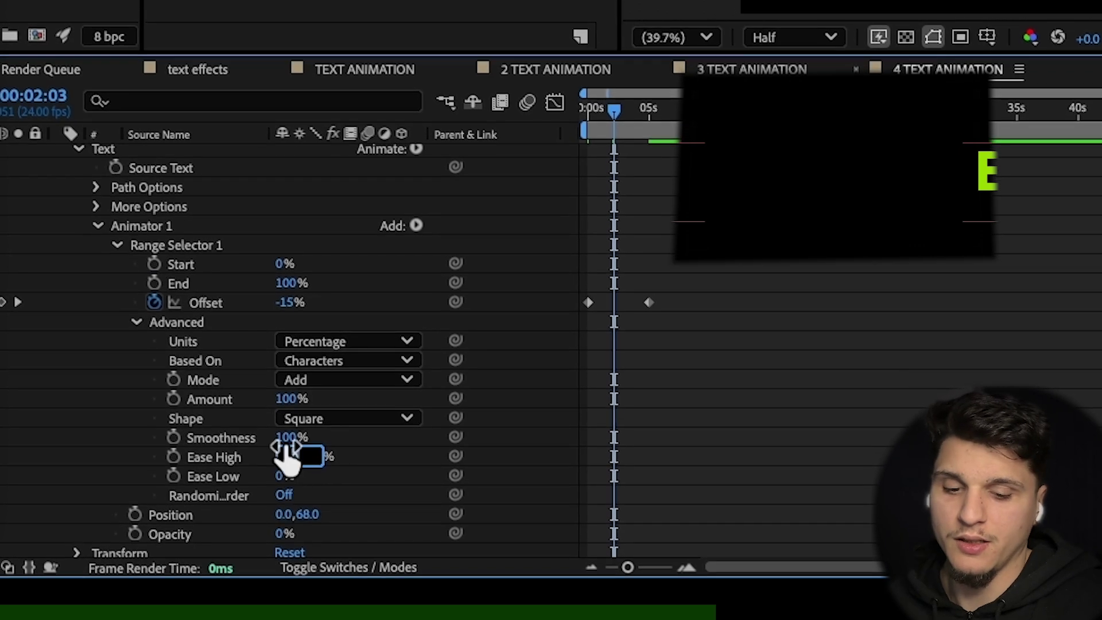
type("45")
key("Tab")
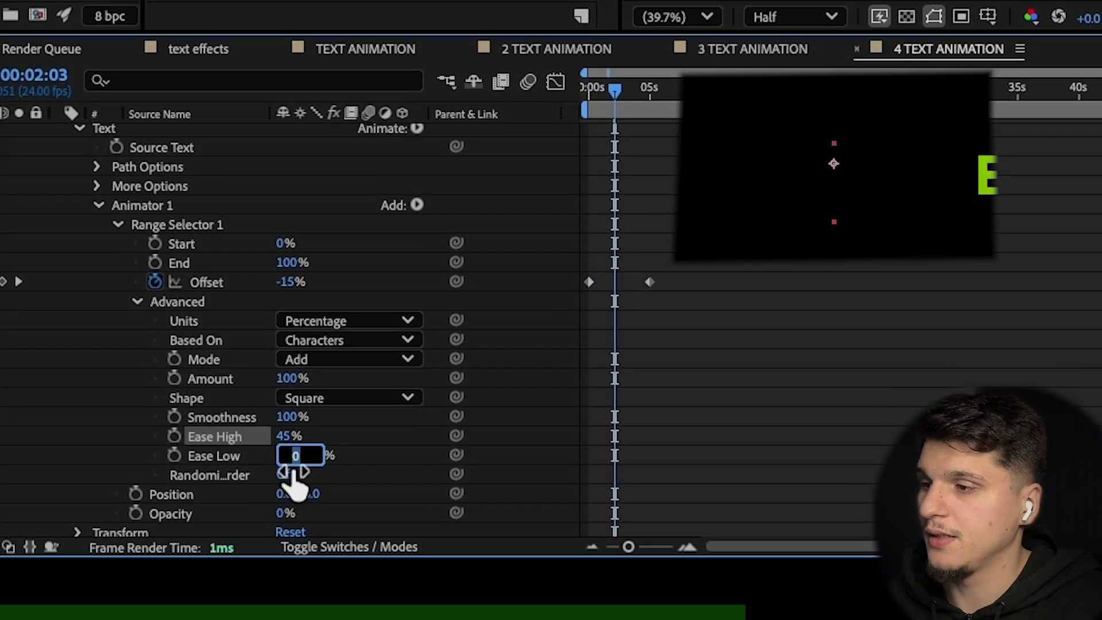
type("100")
left_click(77, 393)
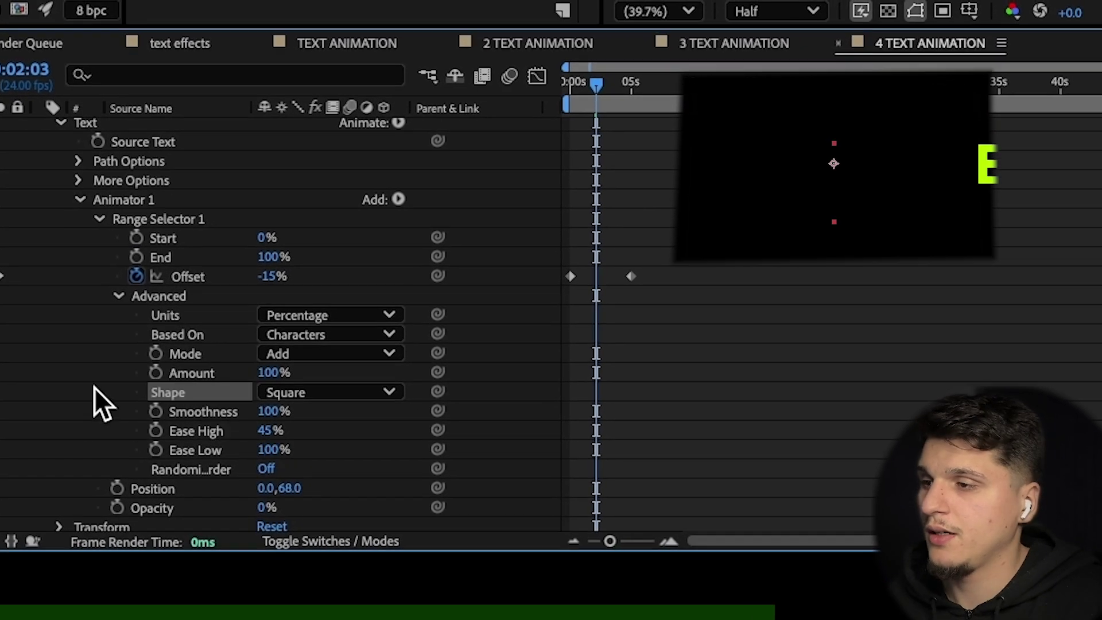
- Set the range selector's Shape to Ramp Up, keeping Mode on Add
mouse_move(603, 82)
left_mouse_down()
mouse_move(567, 84)
mouse_move(600, 83)
left_mouse_up()
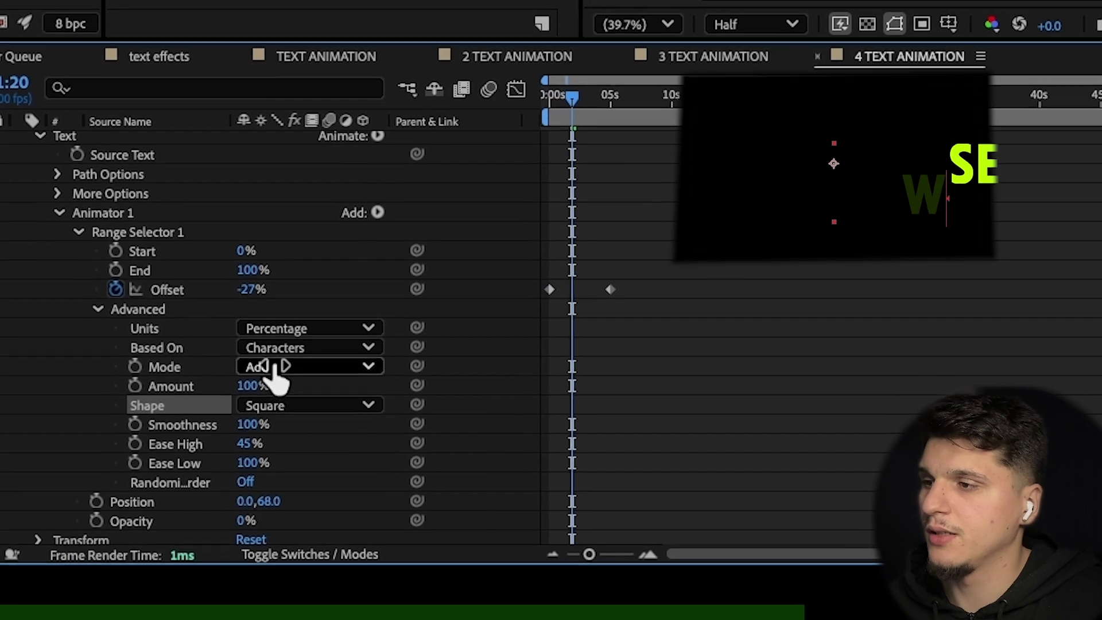
left_click(275, 363)
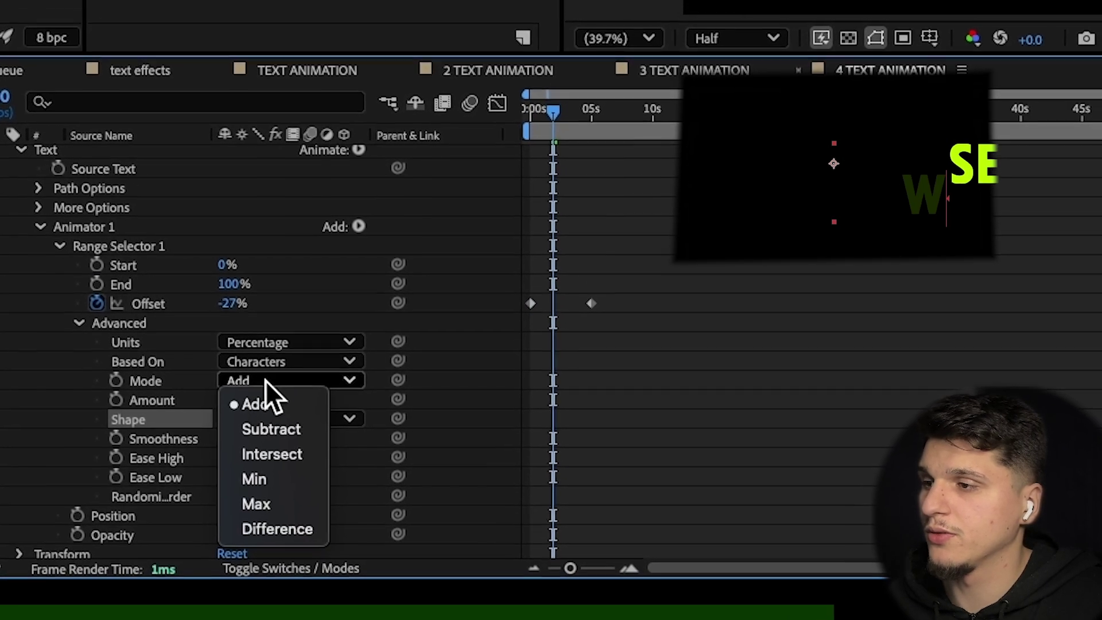
left_click(359, 392)
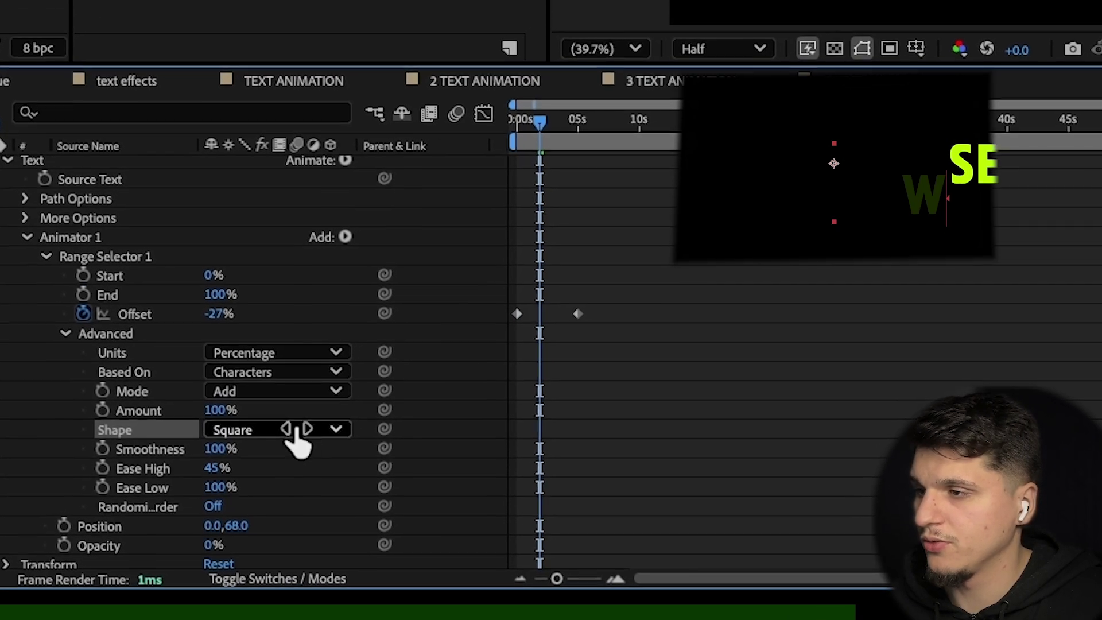
left_click(298, 442)
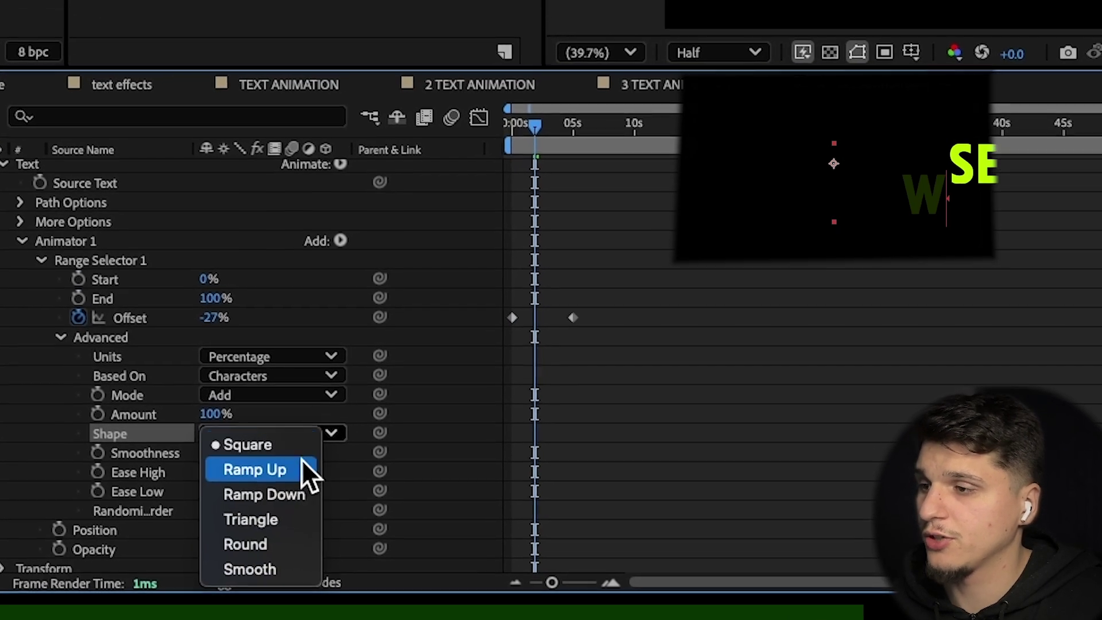
left_click(303, 459)
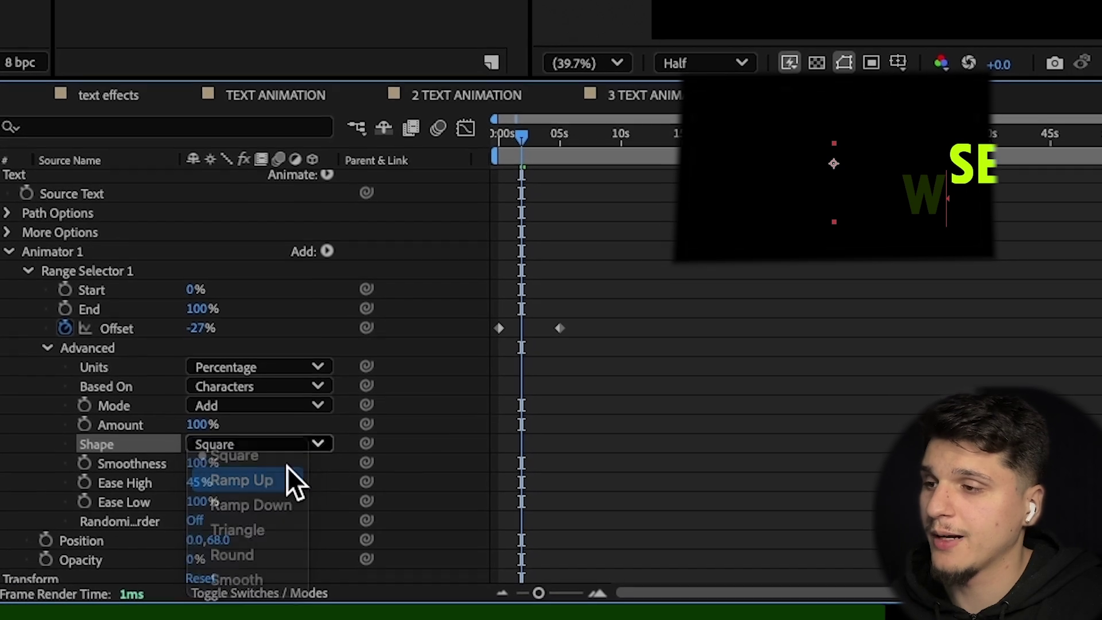
- Move the end Offset keyframe to about 2 seconds and play back the reveal from the start
left_click_drag(484, 144, 446, 144)
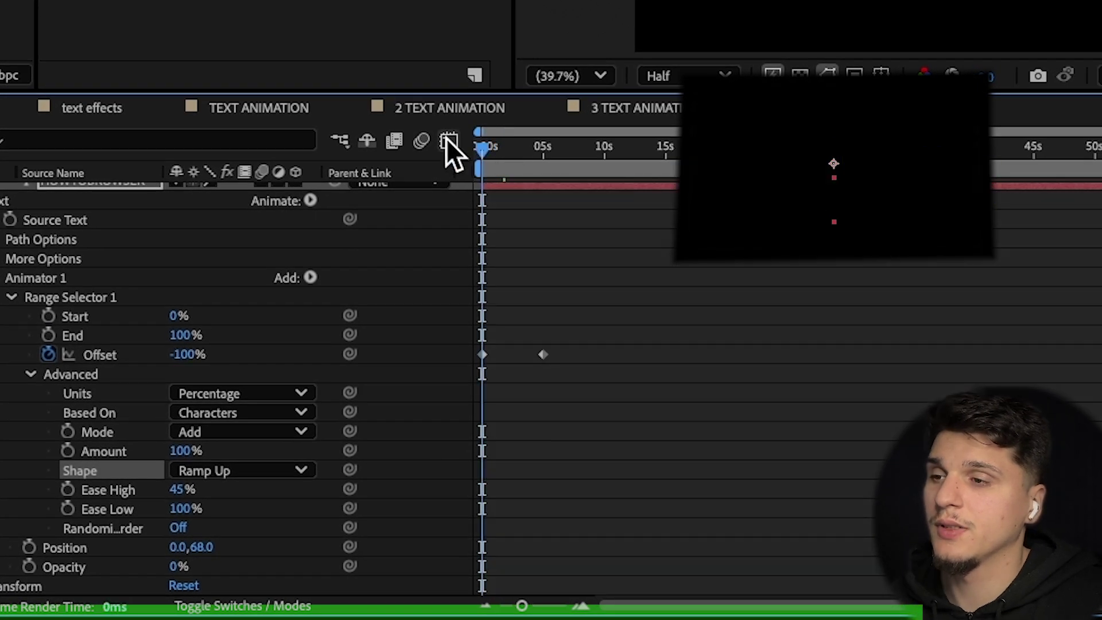
key("space")
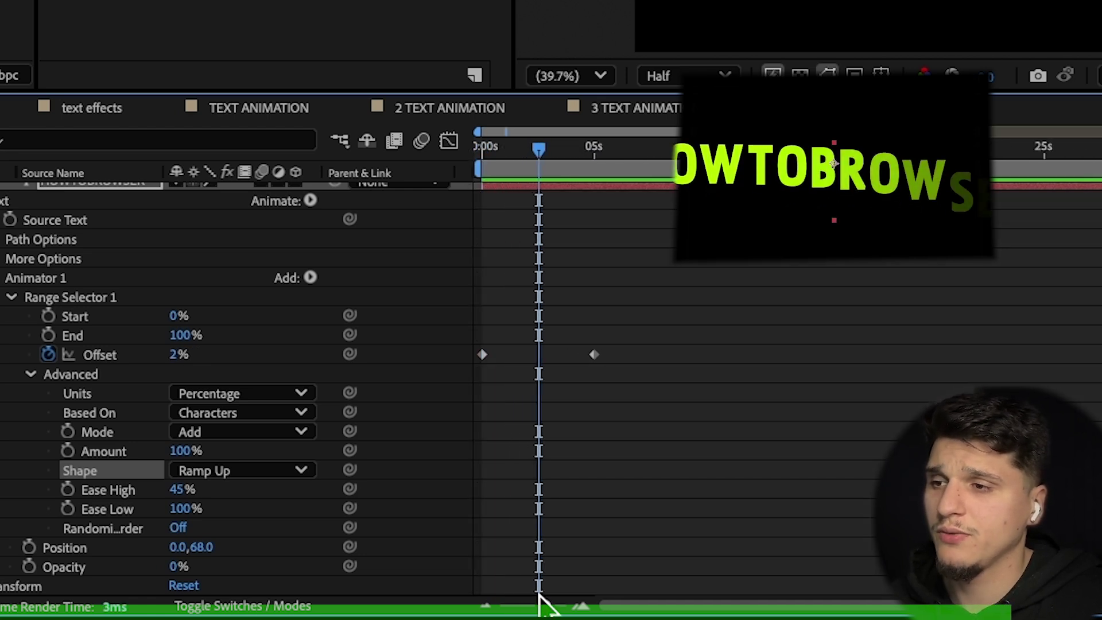
left_click_drag(595, 356, 526, 350)
key("Home")
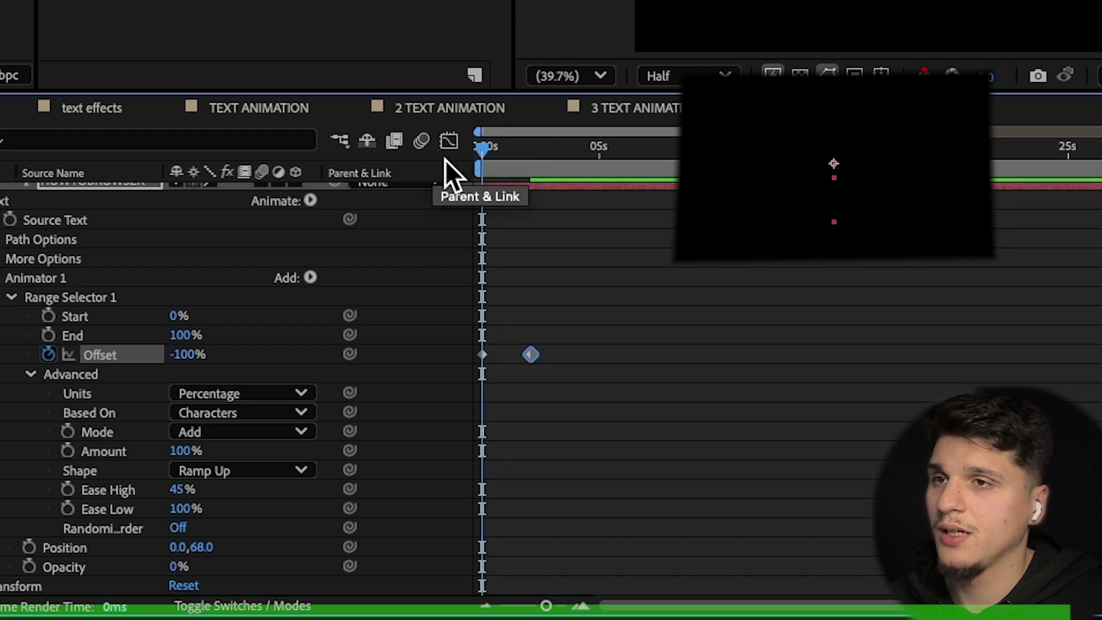
key("space")
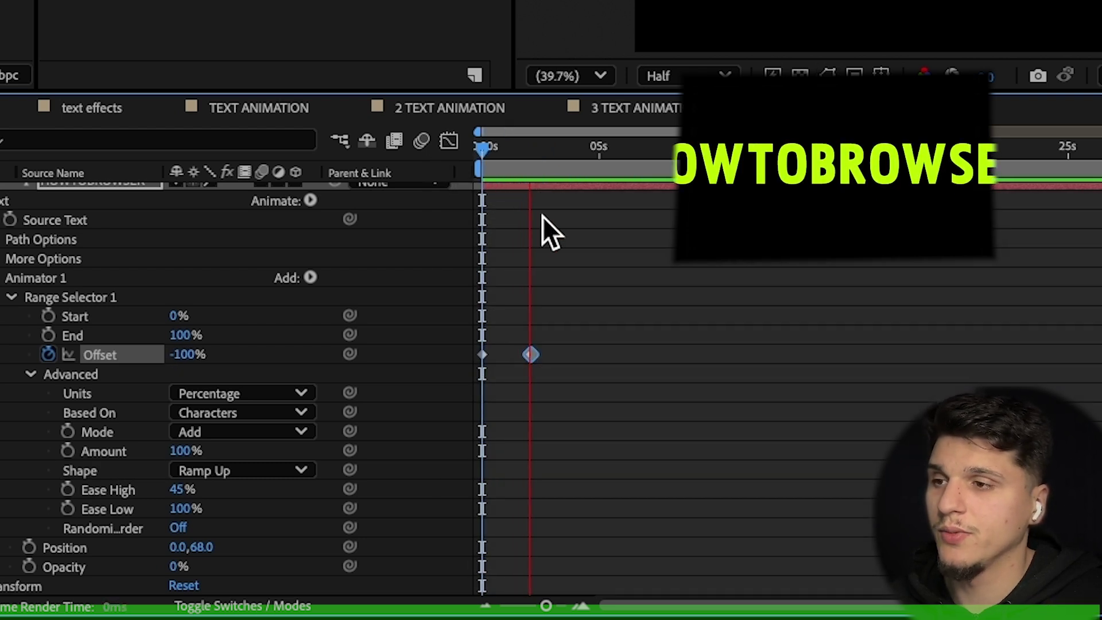
key("space")
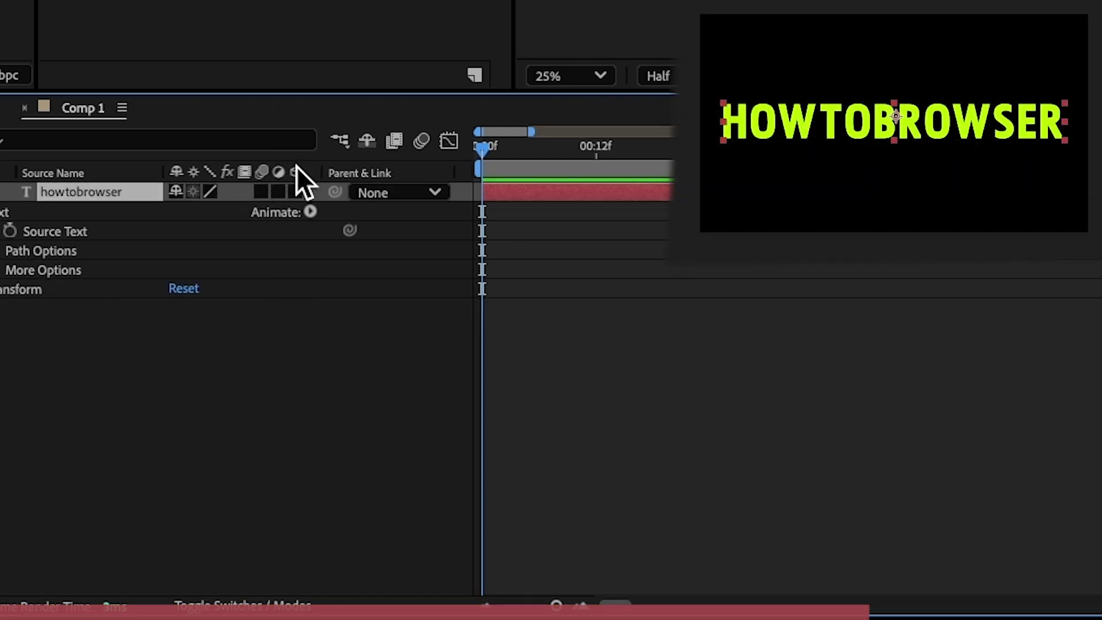
- Add a text animator with Position, Opacity and Tracking to the howtobrowser layer in Comp 1, and set its Position to 0, 39
left_click(310, 213)
left_click(366, 195)
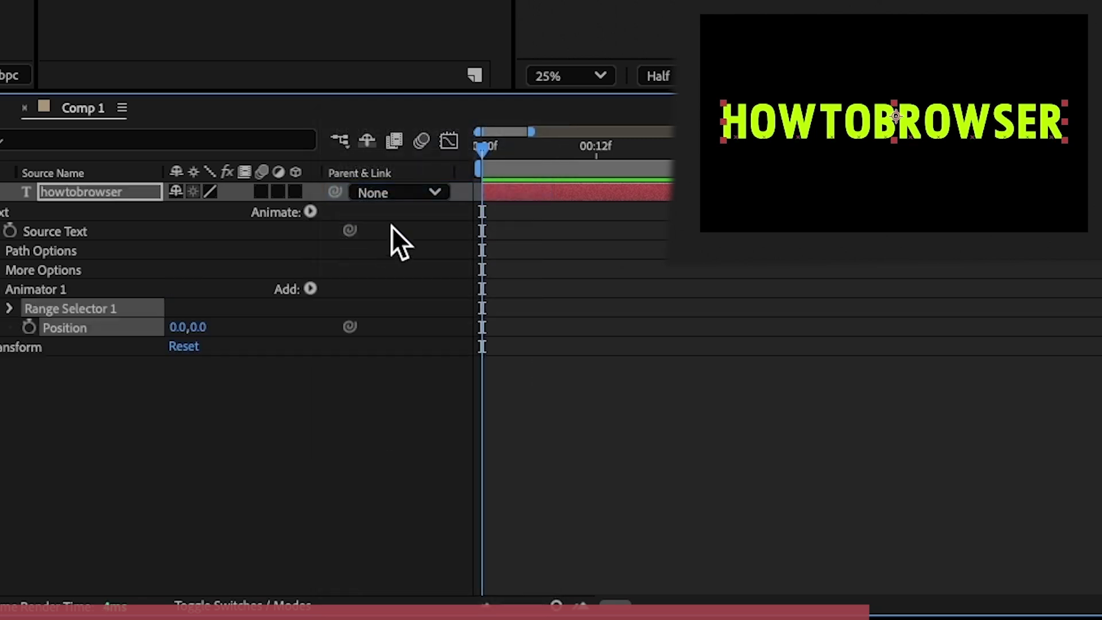
left_click(310, 213)
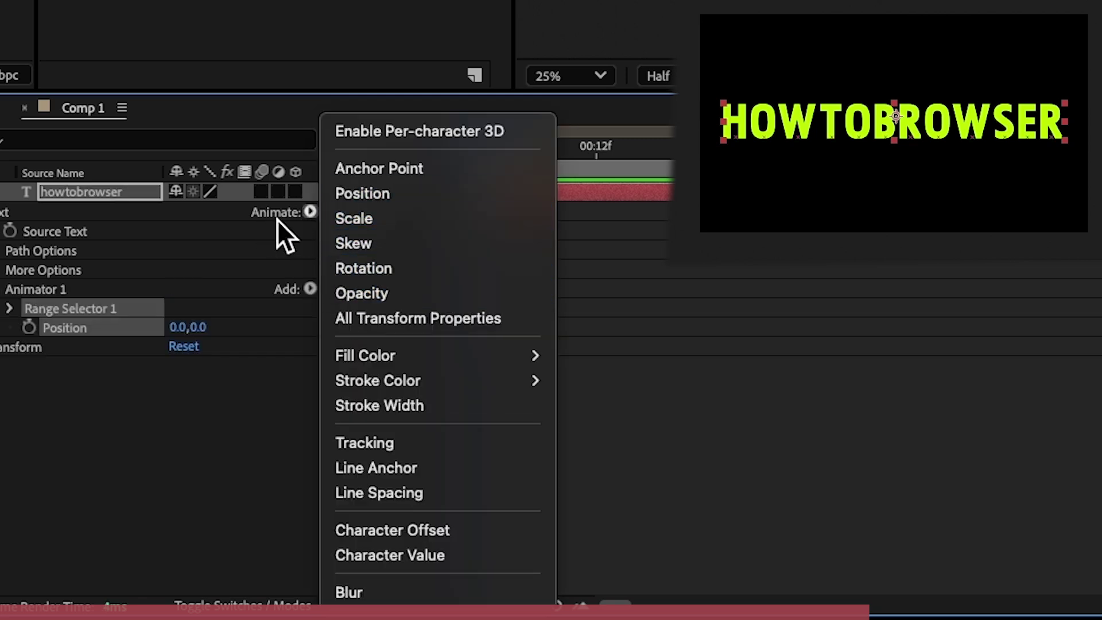
left_click(347, 291)
left_click(310, 213)
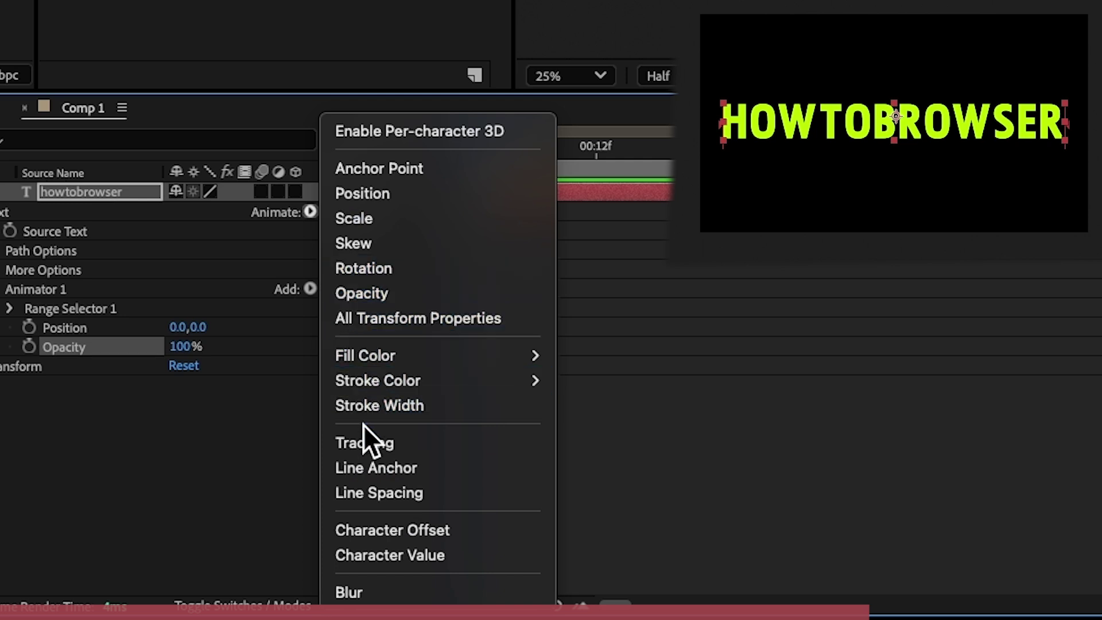
left_click(364, 445)
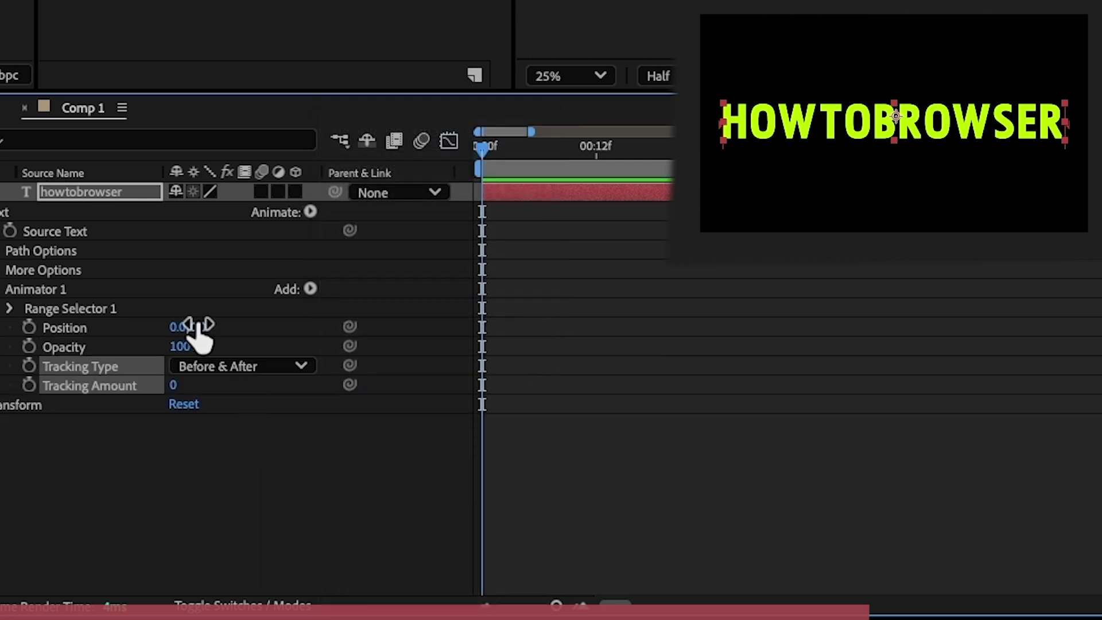
left_click_drag(191, 326, 227, 326)
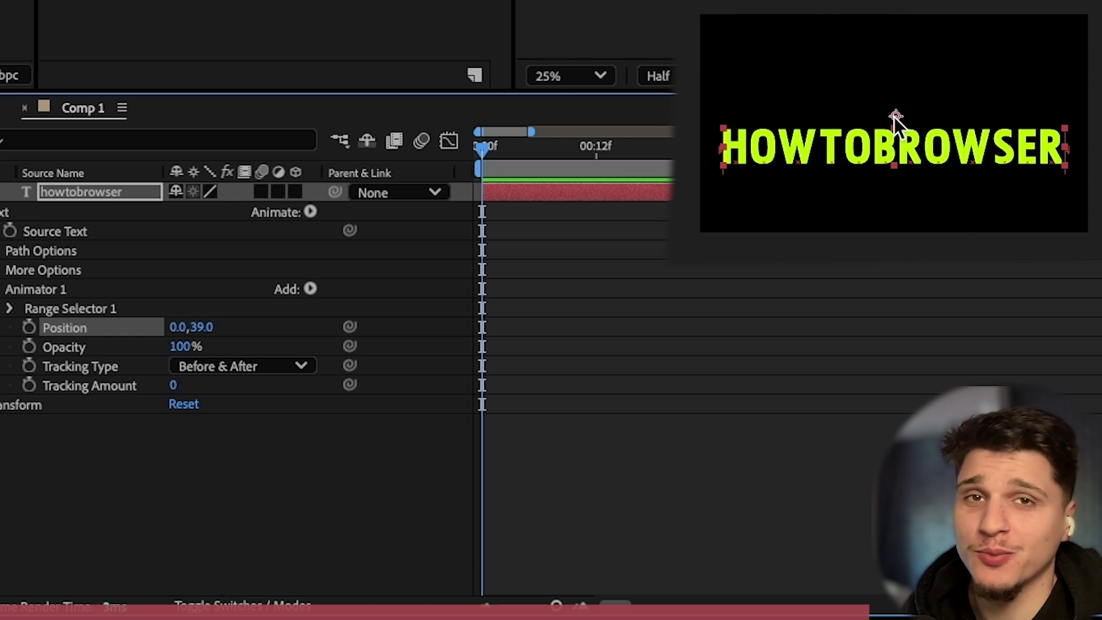
- Set Position to 0, 59, Opacity to 2% and Tracking Amount to -89, and keyframe the range selector's Start from 0% to 100% over 9 frames
left_click(174, 389)
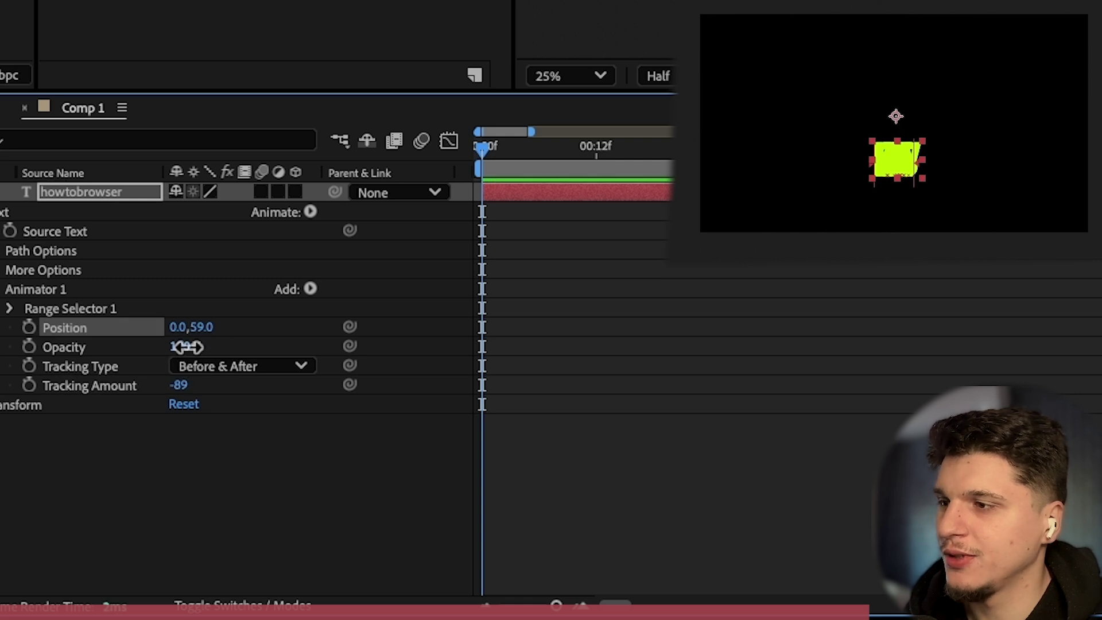
left_click(11, 310)
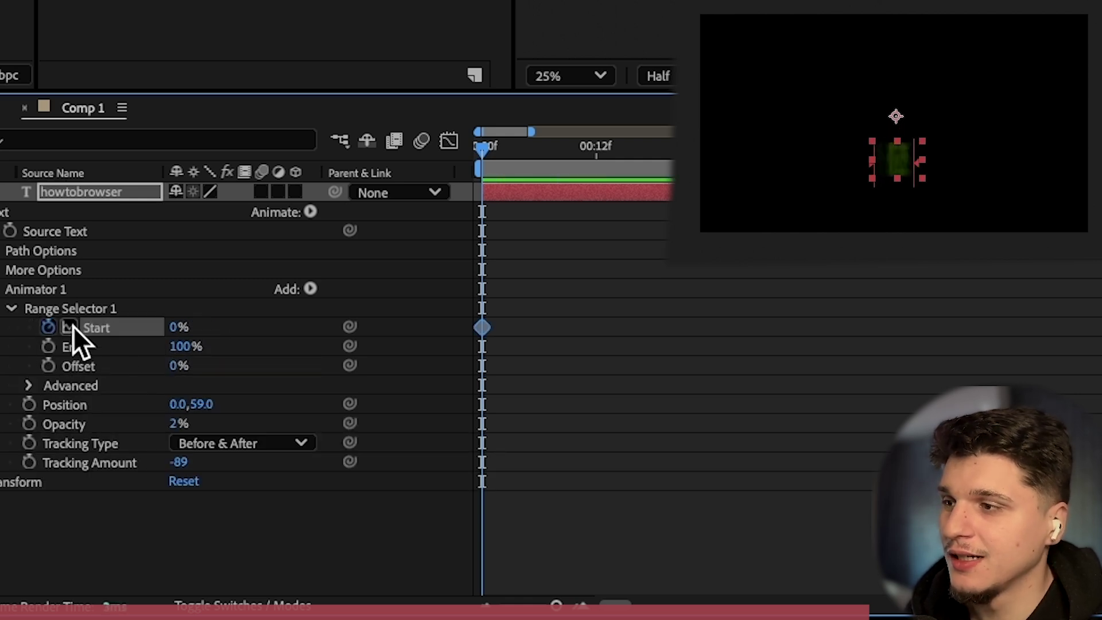
left_click_drag(506, 149, 568, 150)
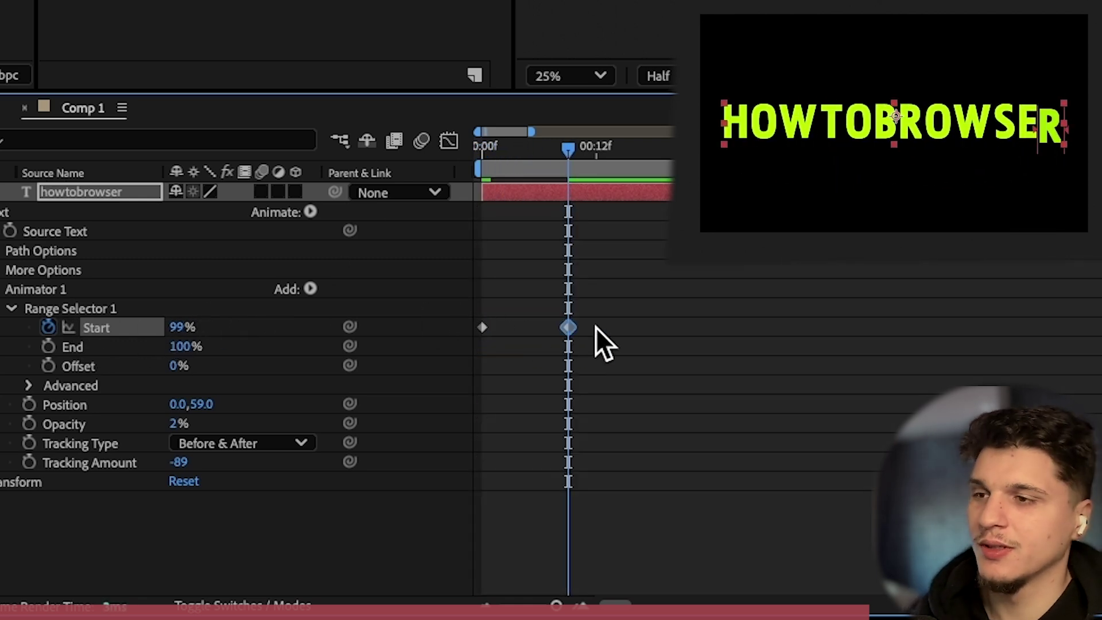
left_click_drag(258, 302, 273, 301)
- Apply Easy Ease In to both Start keyframes and check the speed curve in the graph editor
left_click_drag(603, 299, 464, 348)
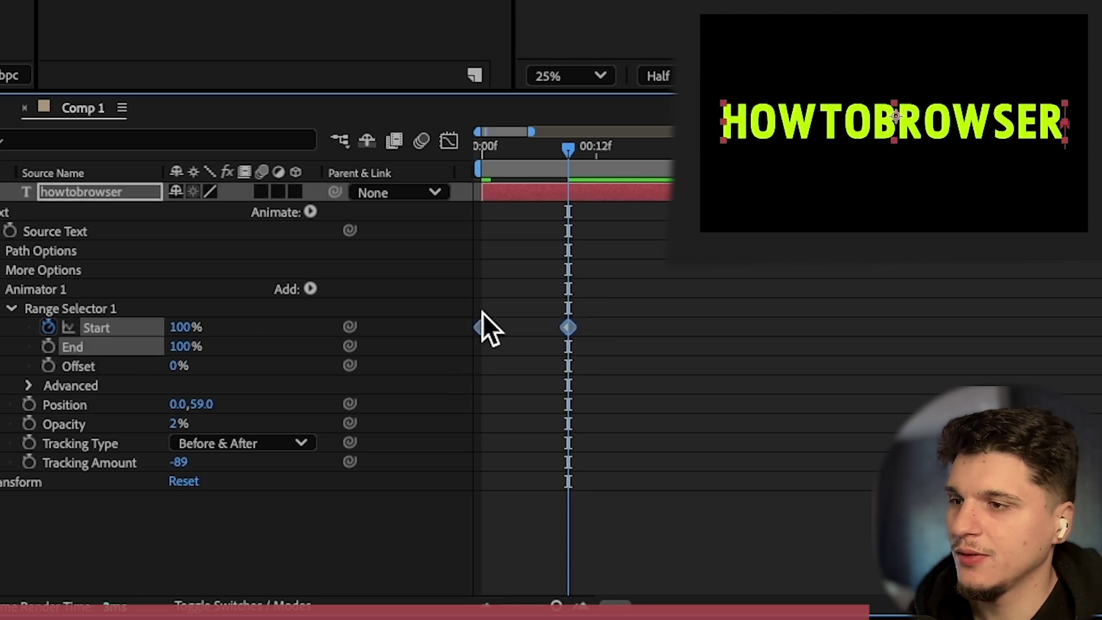
right_click(583, 339)
key("Escape")
right_click(572, 336)
key("Escape")
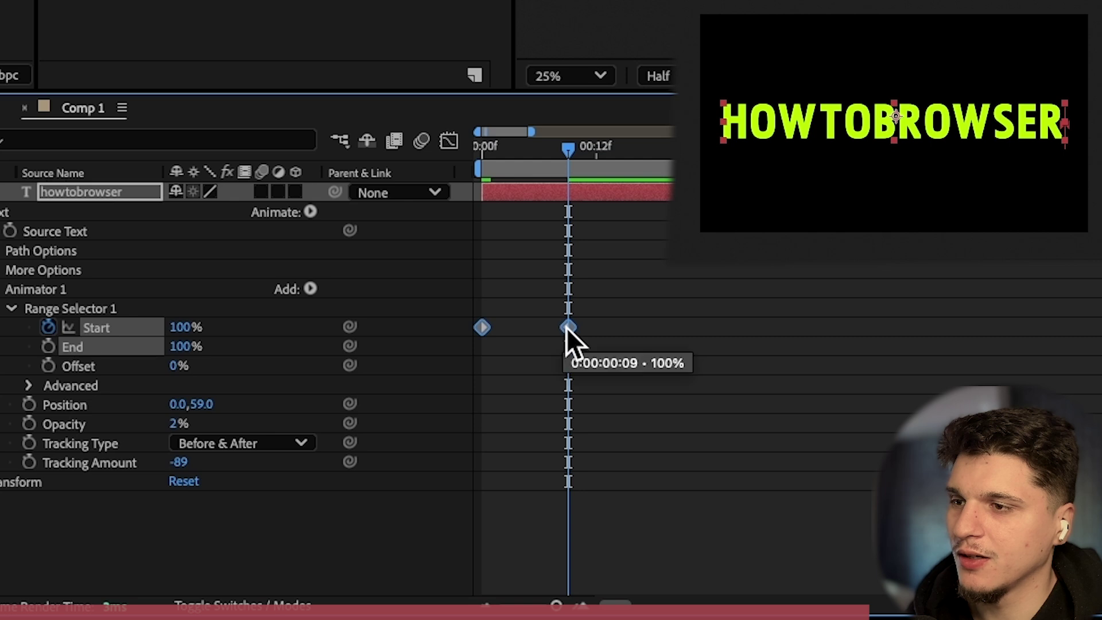
right_click(568, 327)
mouse_move(649, 592)
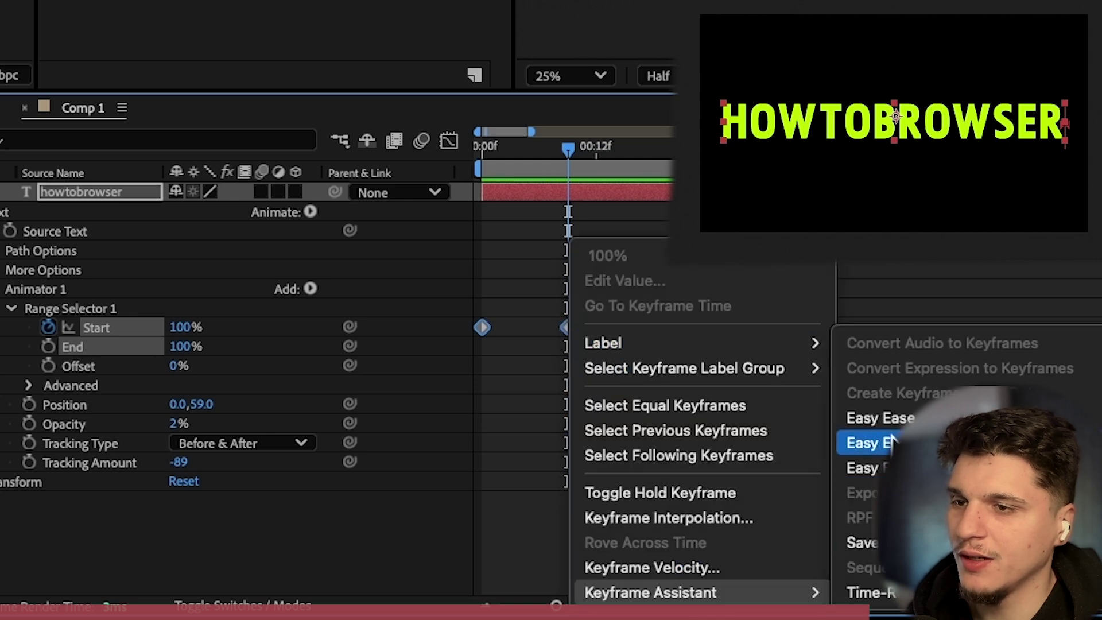
left_click(872, 443)
key("shift+F3")
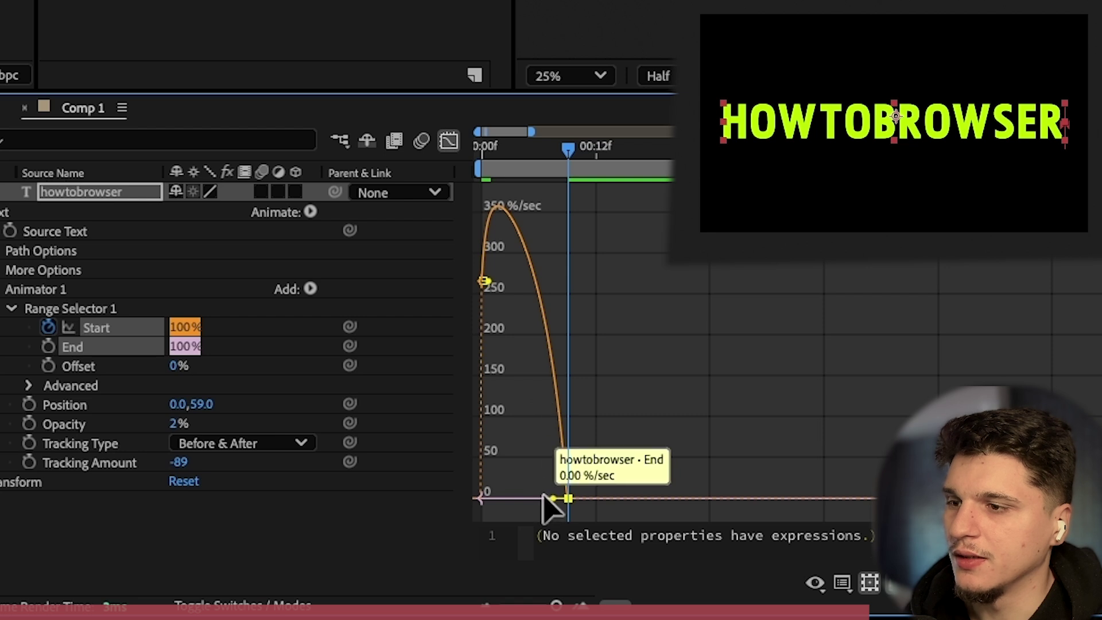
left_click(449, 141)
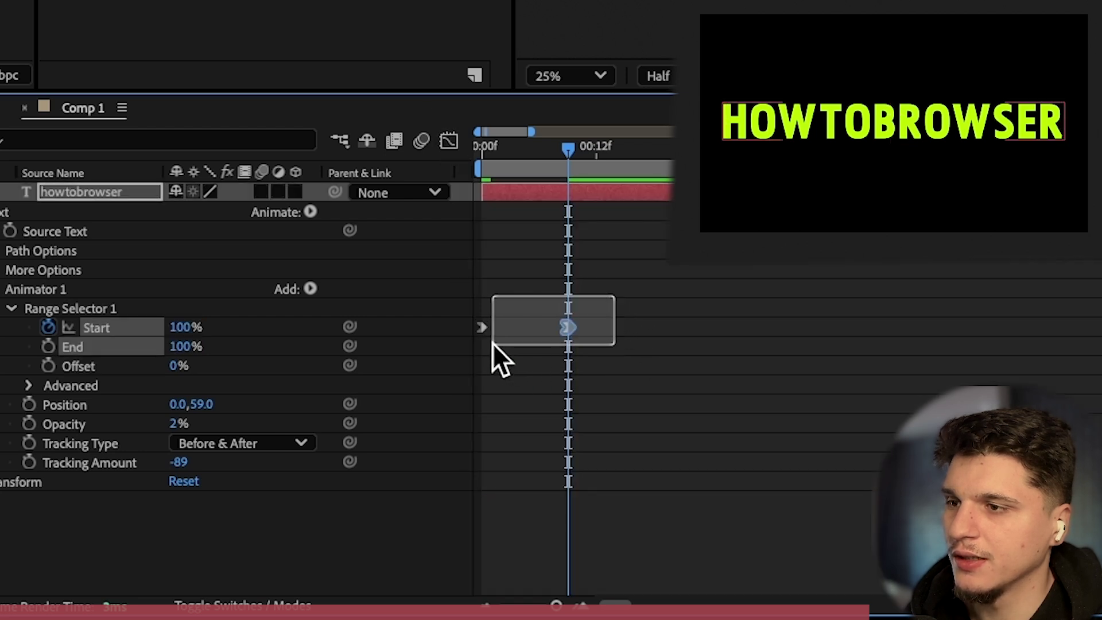
- Apply Easy Ease Out to both Start keyframes and extend the first keyframe's outgoing influence so the speed peaks late
left_click_drag(494, 343, 476, 344)
right_click(567, 327)
mouse_move(815, 589)
left_click(859, 469)
key("shift+F3")
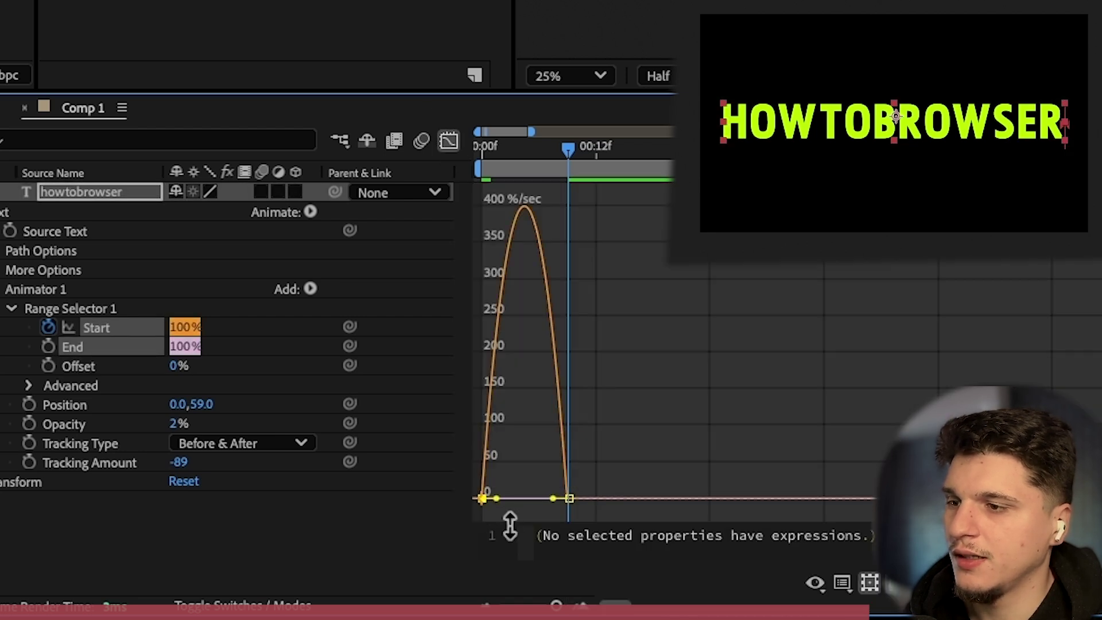
left_click_drag(545, 503, 544, 504)
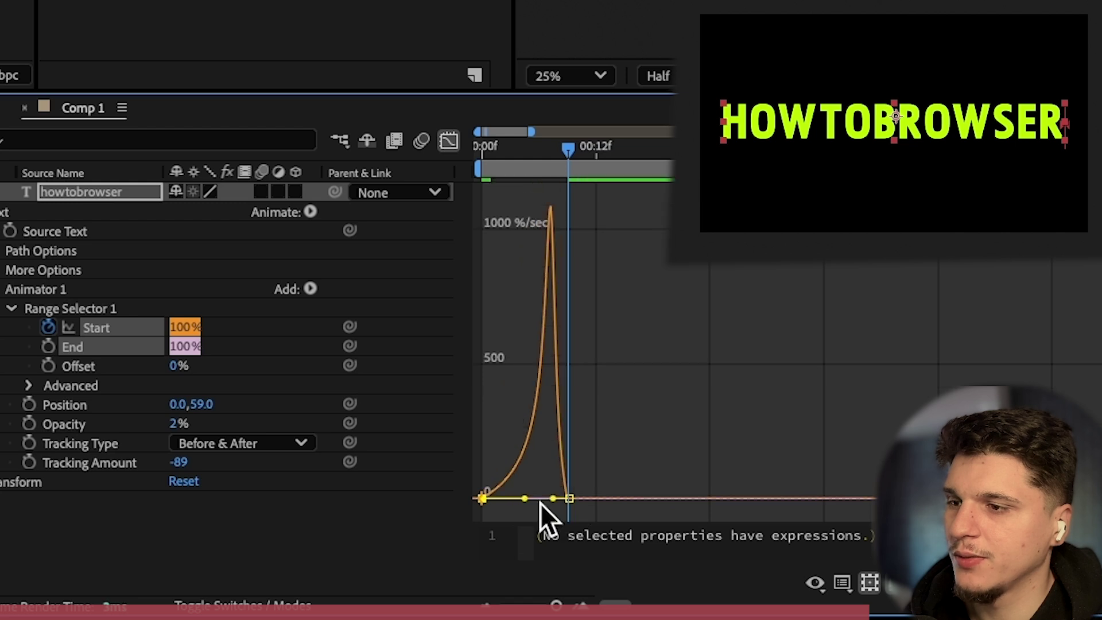
key("shift+F3")
- Trim the work area end to the opening frames, move the first Start keyframe to about frame 3 and play back the reveal
left_click_drag(529, 152, 484, 160)
key("n")
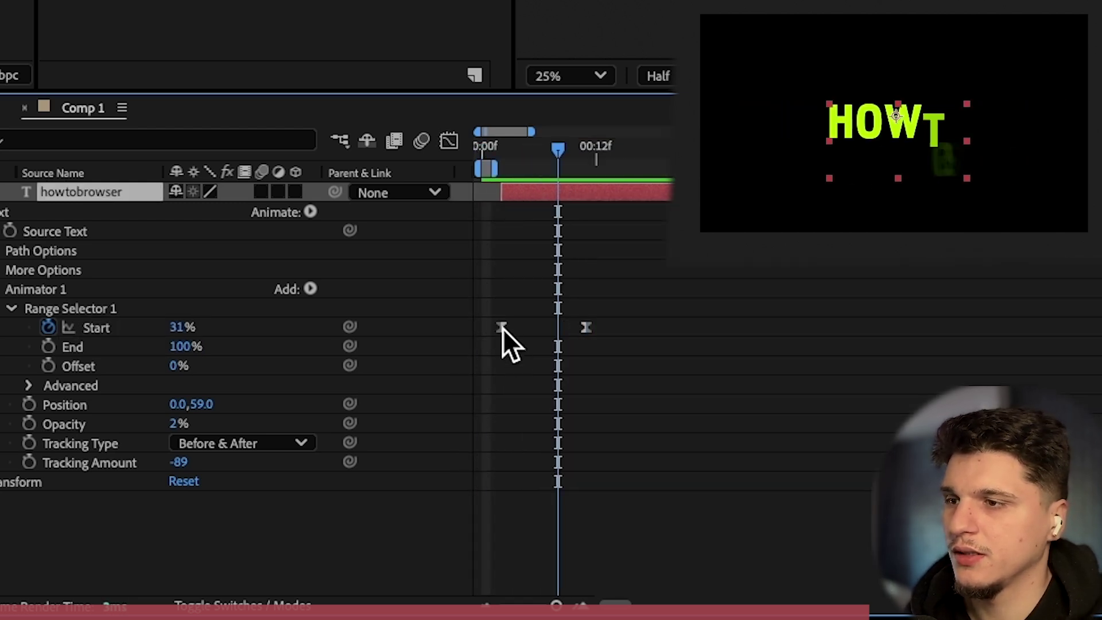
left_click_drag(503, 329, 511, 326)
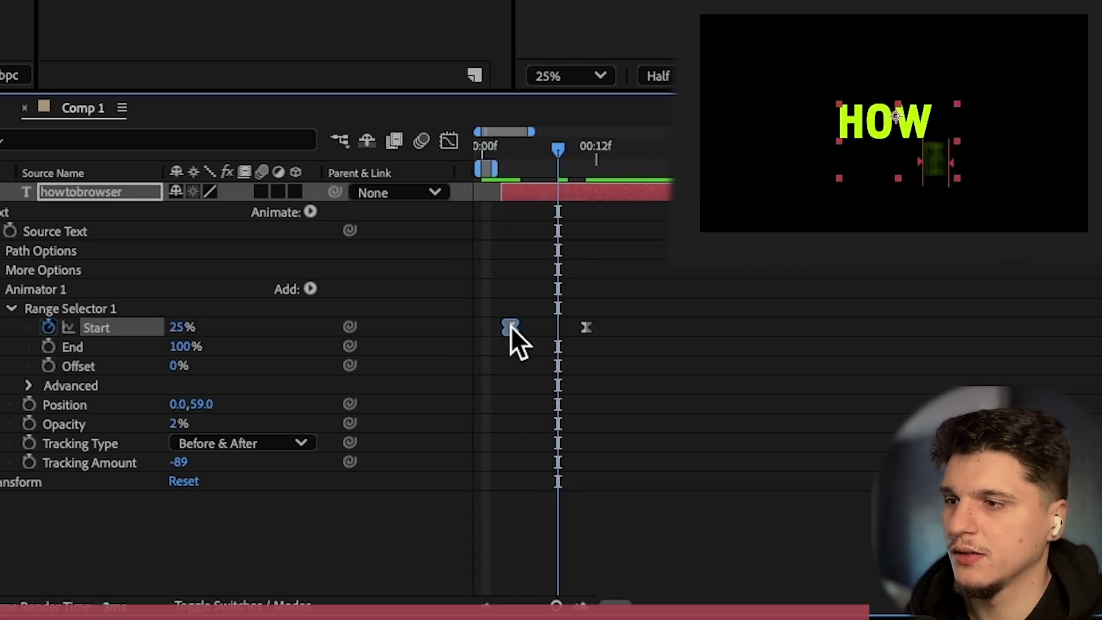
left_click_drag(520, 152, 506, 159)
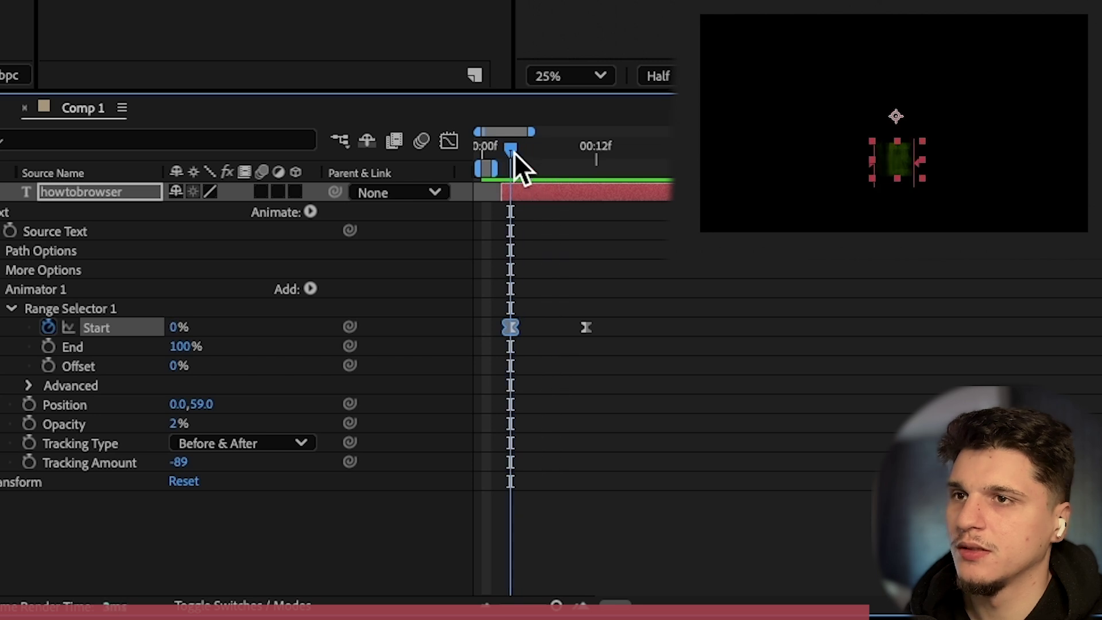
key("space")
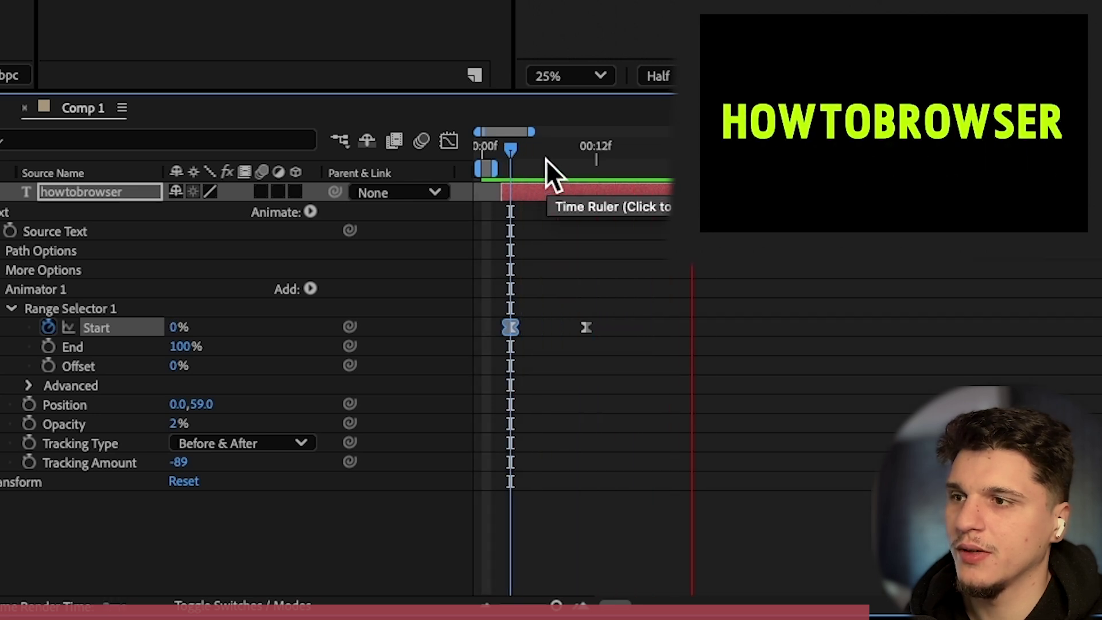
- Move the Start keyframes to about frame 5 and frame 18 and play back the slower reveal
left_click_drag(586, 327, 654, 331)
left_click(518, 343)
left_click_drag(515, 327, 535, 328)
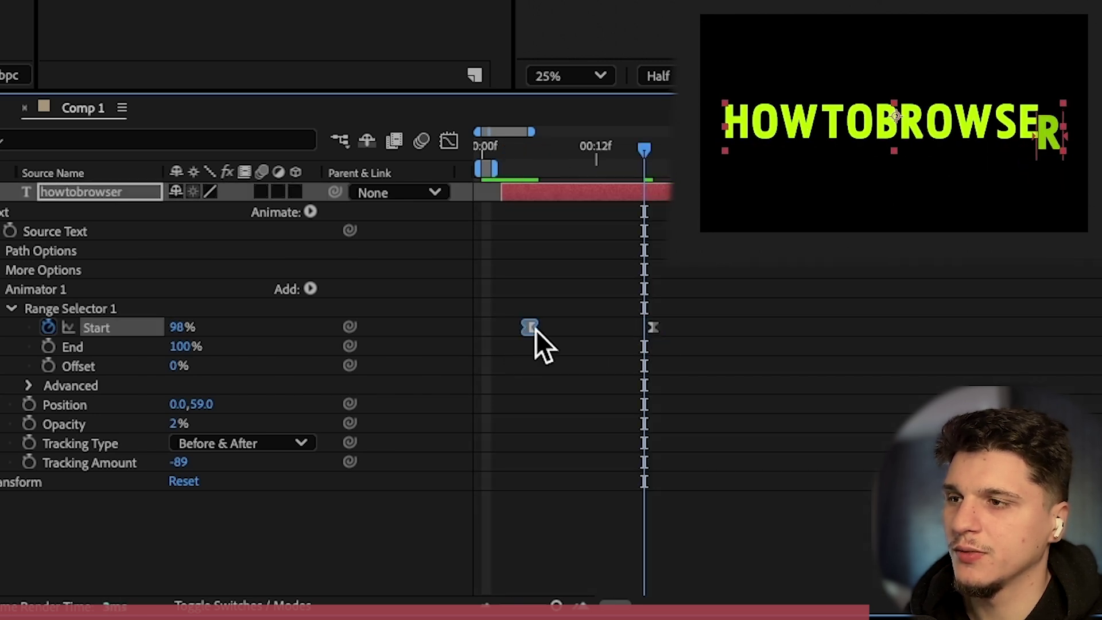
key("space")
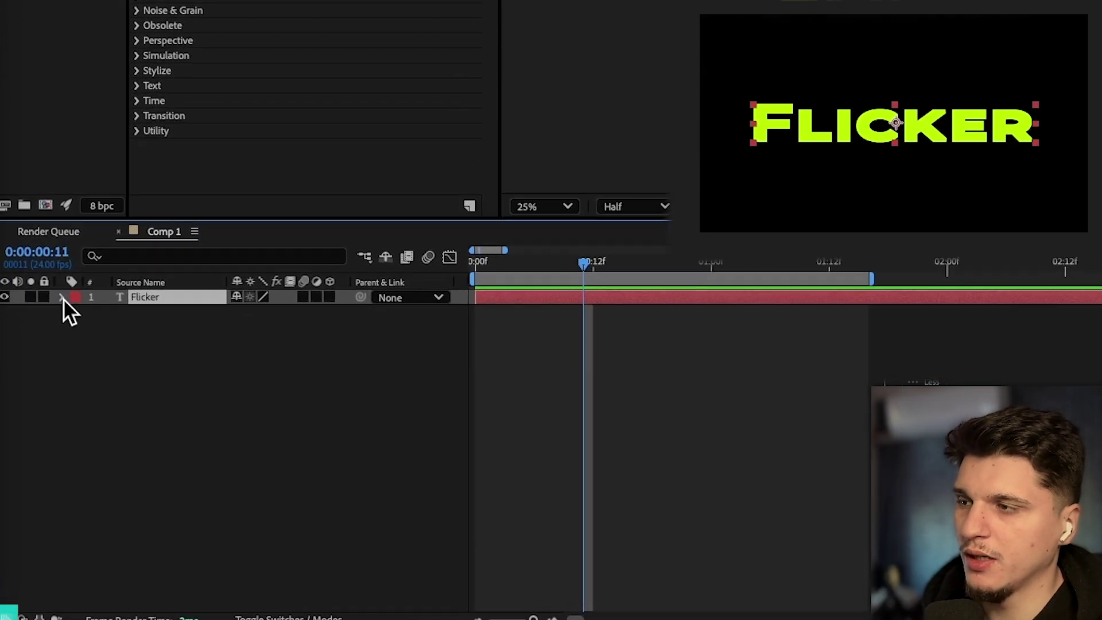
- Add an Opacity text animator to the Flicker layer and set its Opacity to 0% at the first frame
left_click(62, 297)
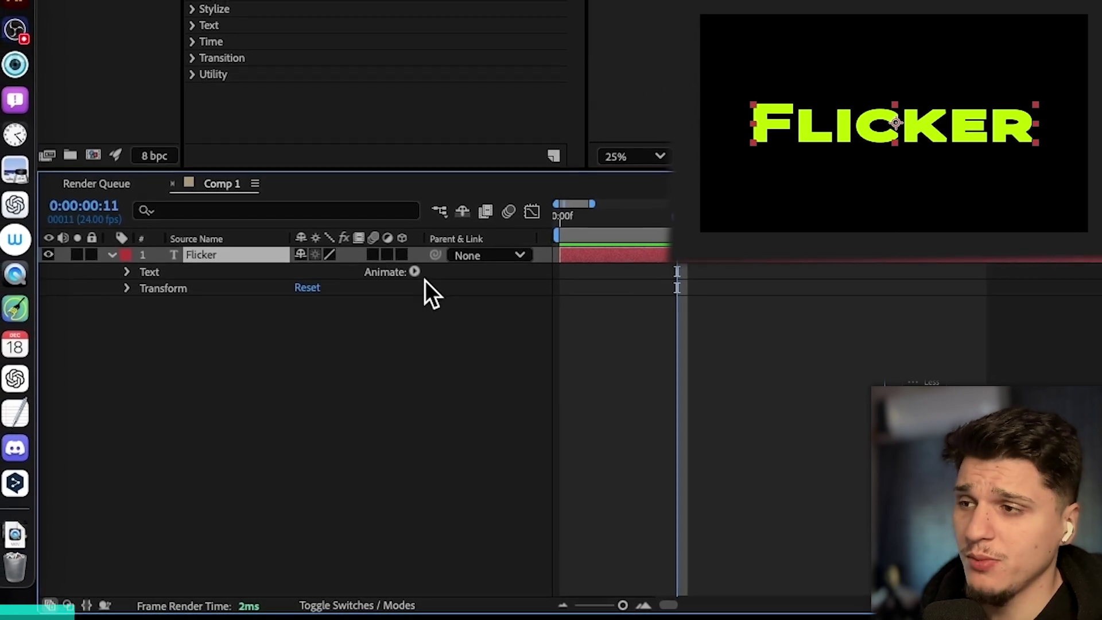
left_click(415, 272)
left_click(471, 339)
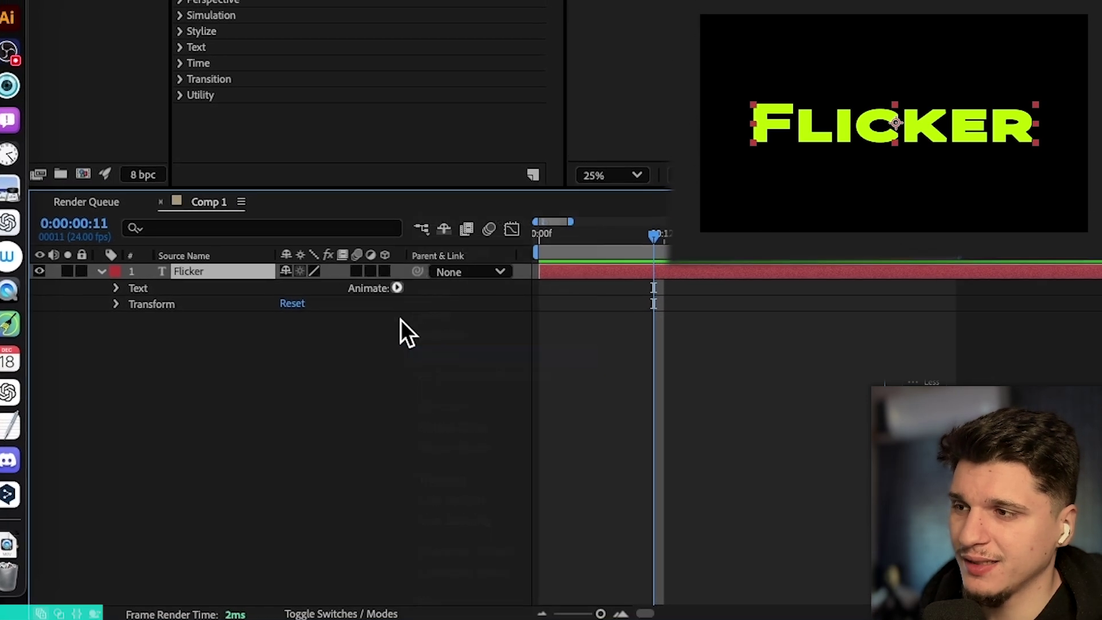
left_click_drag(610, 236, 505, 257)
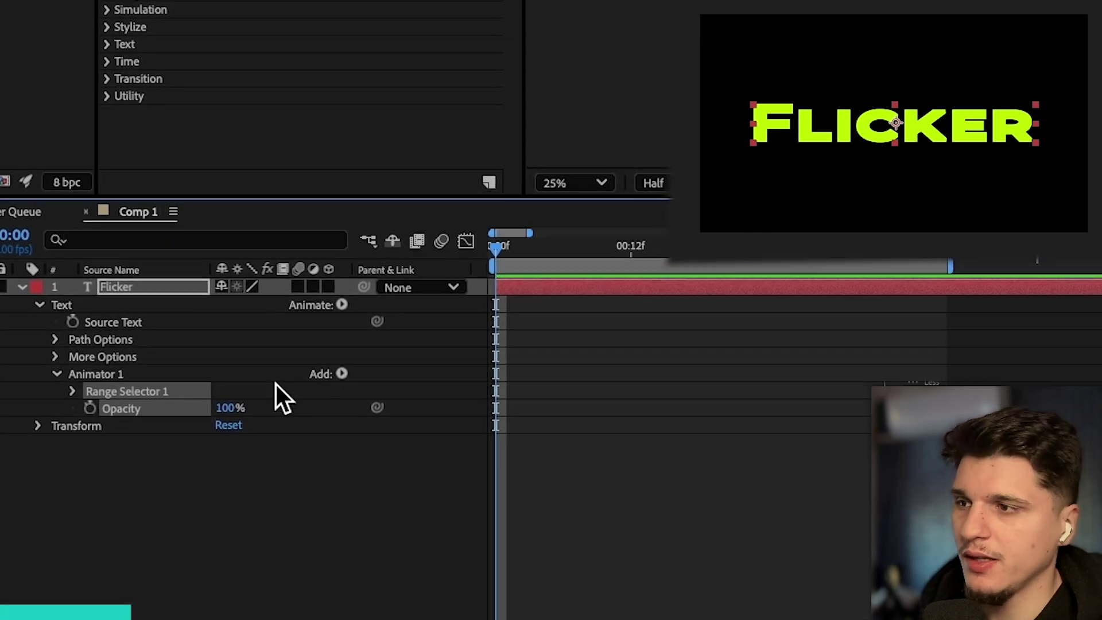
left_click_drag(230, 408, 109, 423)
right_click(82, 425)
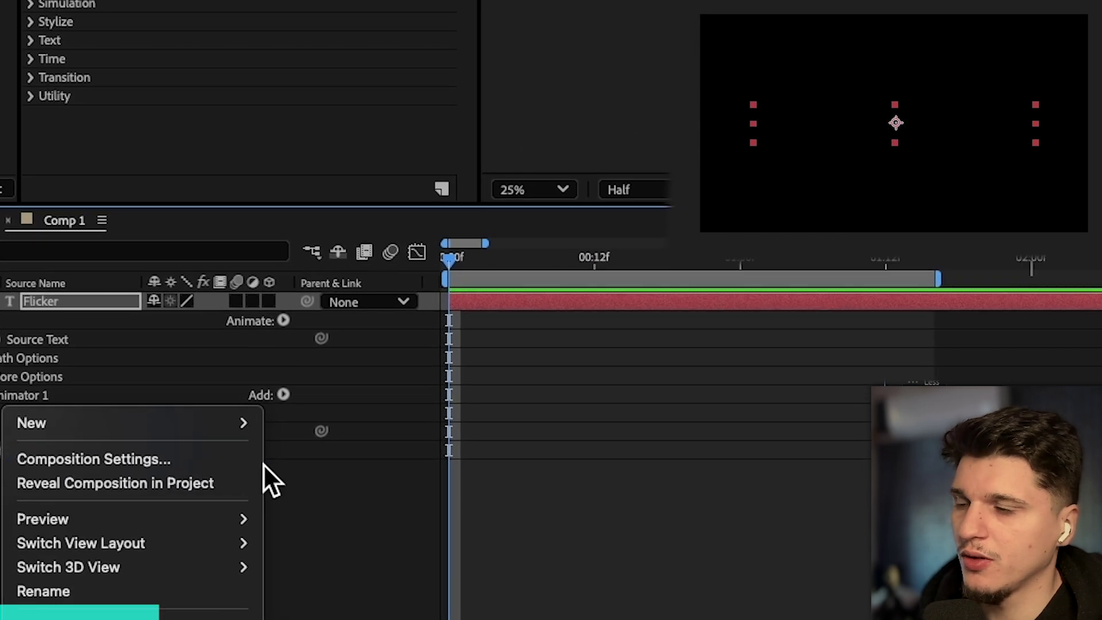
left_click(282, 460)
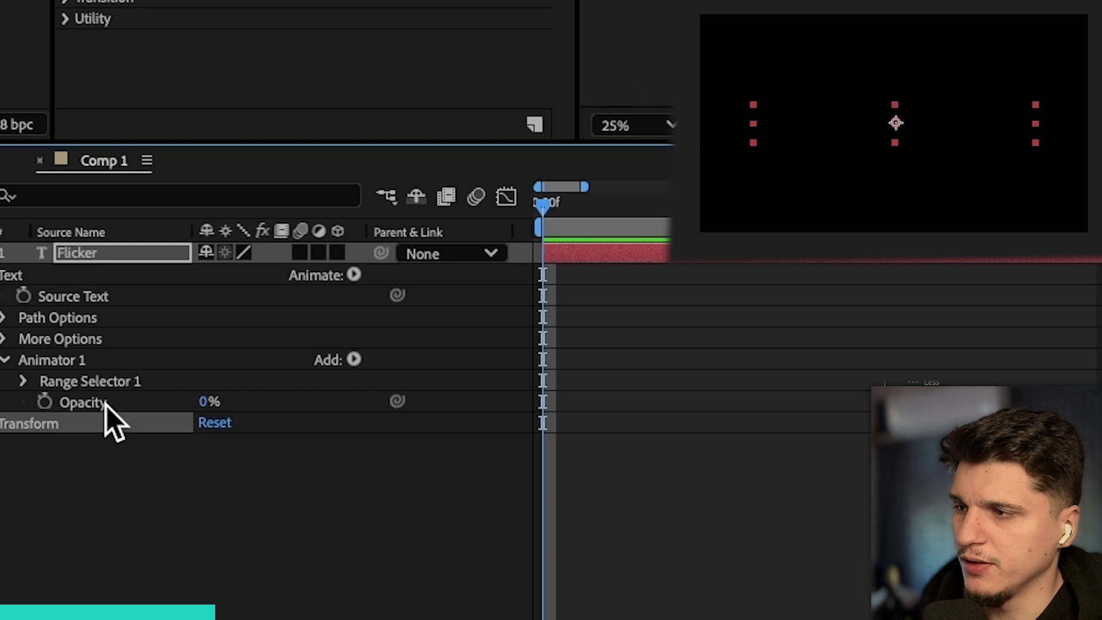
- Turn on Randomize Order in the range selector's advanced options and keyframe Random Seed at 0 on the first frame
left_click(44, 403)
left_click(81, 332)
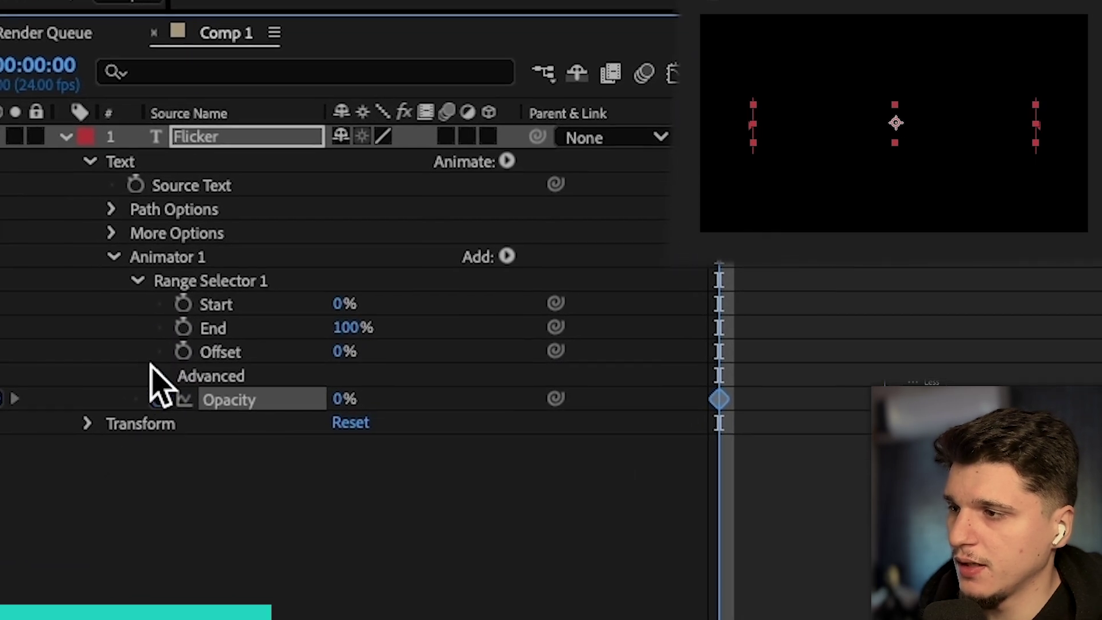
left_click(157, 376)
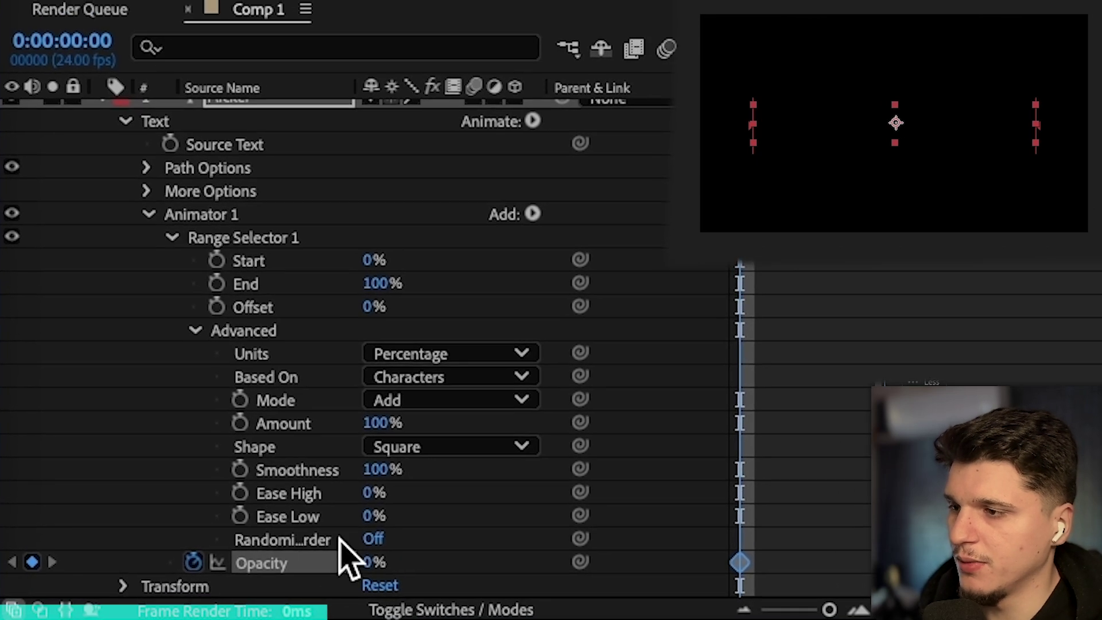
left_click(370, 539)
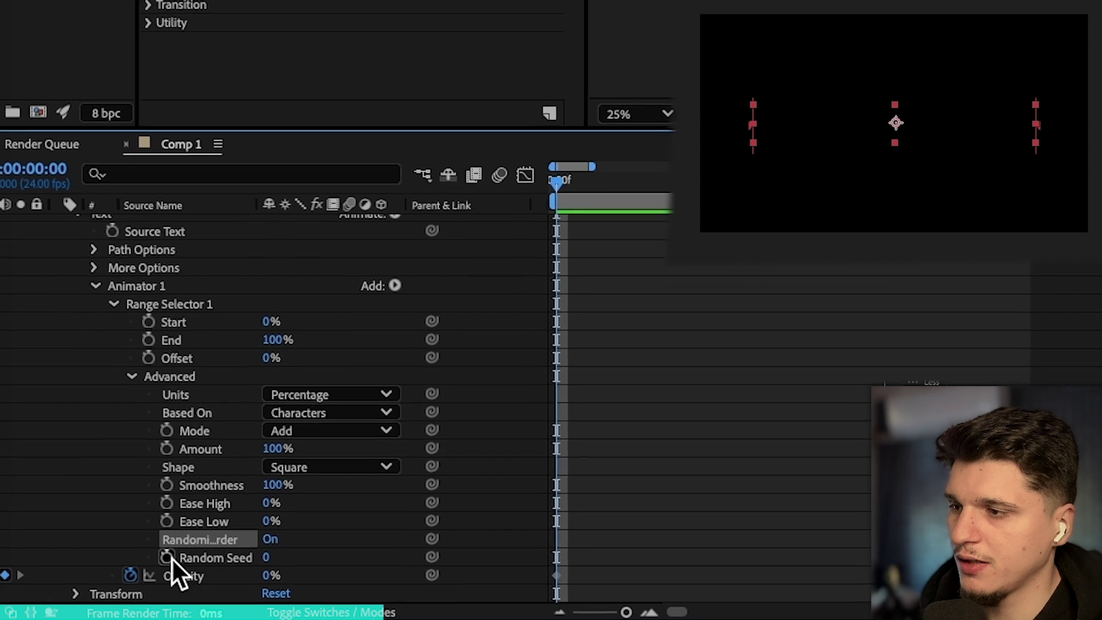
left_click(166, 557)
- Keyframe the range selector's Start at 0% on the first frame and remove the animator's Opacity keyframe
left_click_drag(523, 219, 625, 226)
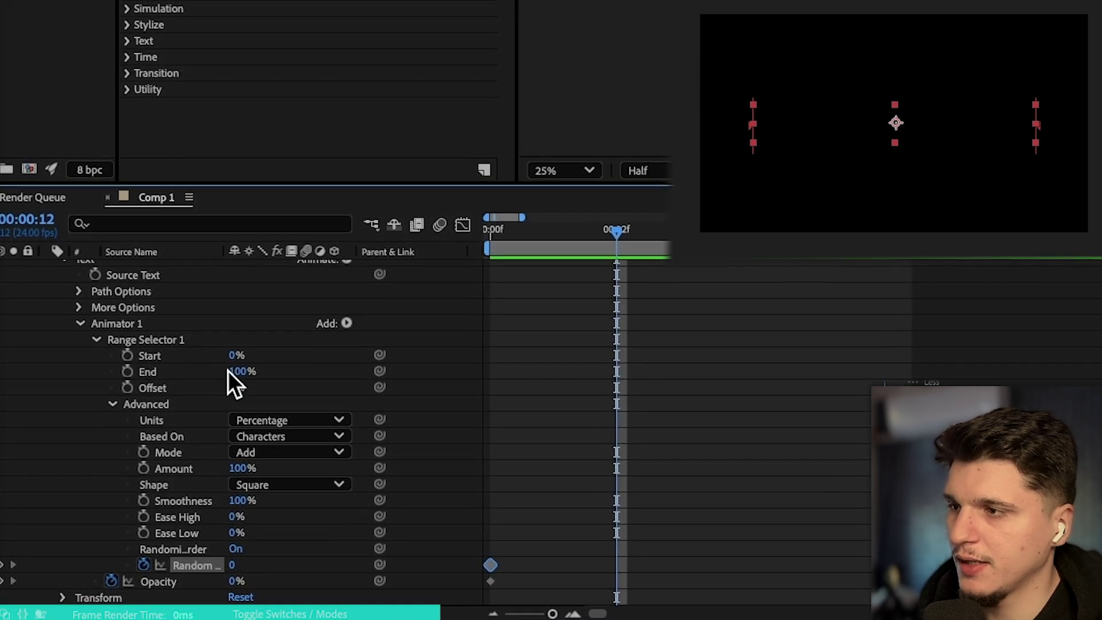
key("Home")
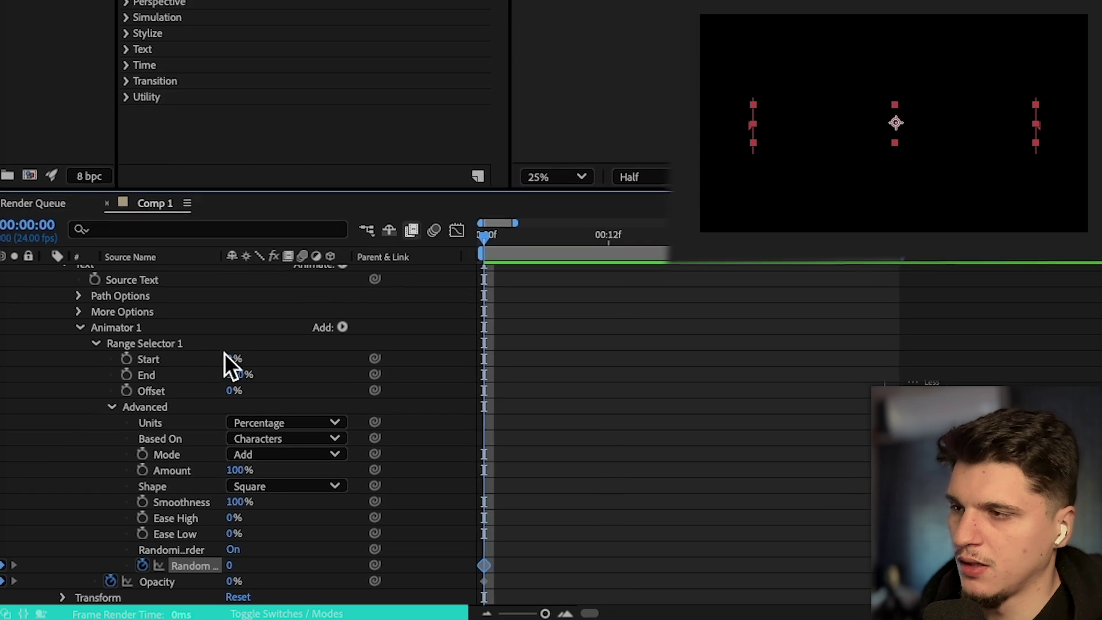
left_click(126, 359)
left_click_drag(484, 259, 611, 251)
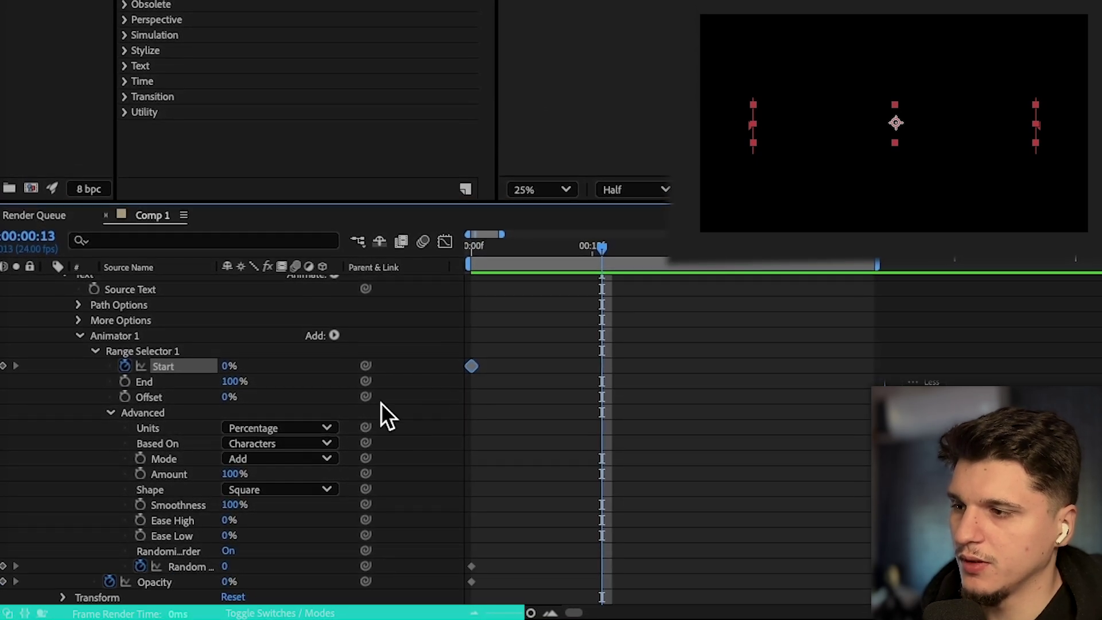
left_click(109, 581)
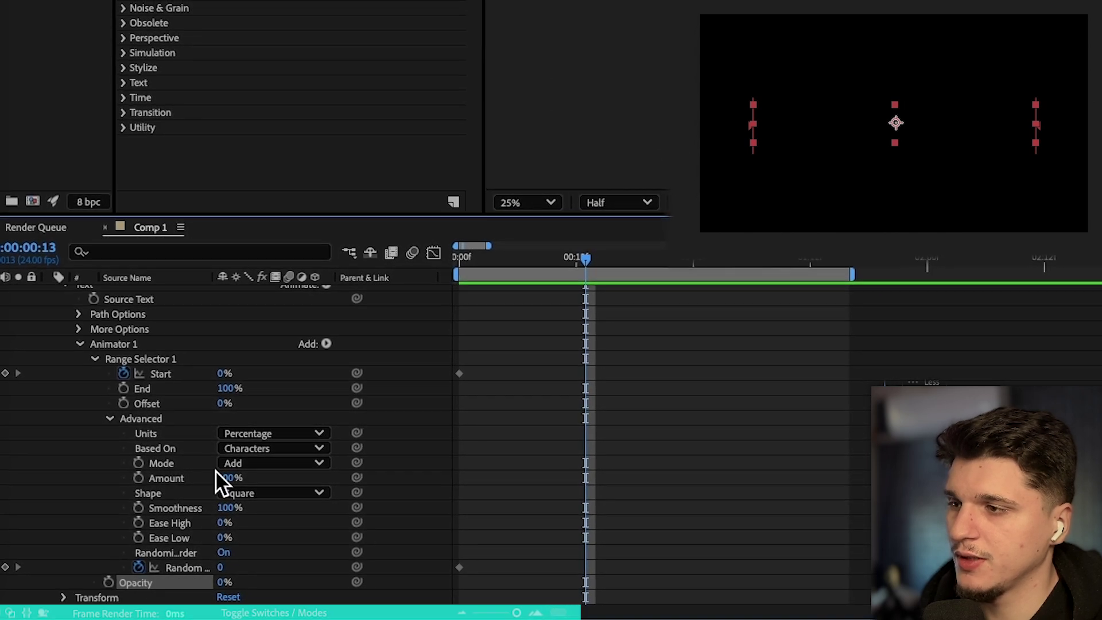
- At frame 13, set the Random Seed to 25 and the range selector's Start to 100%
left_click(220, 567)
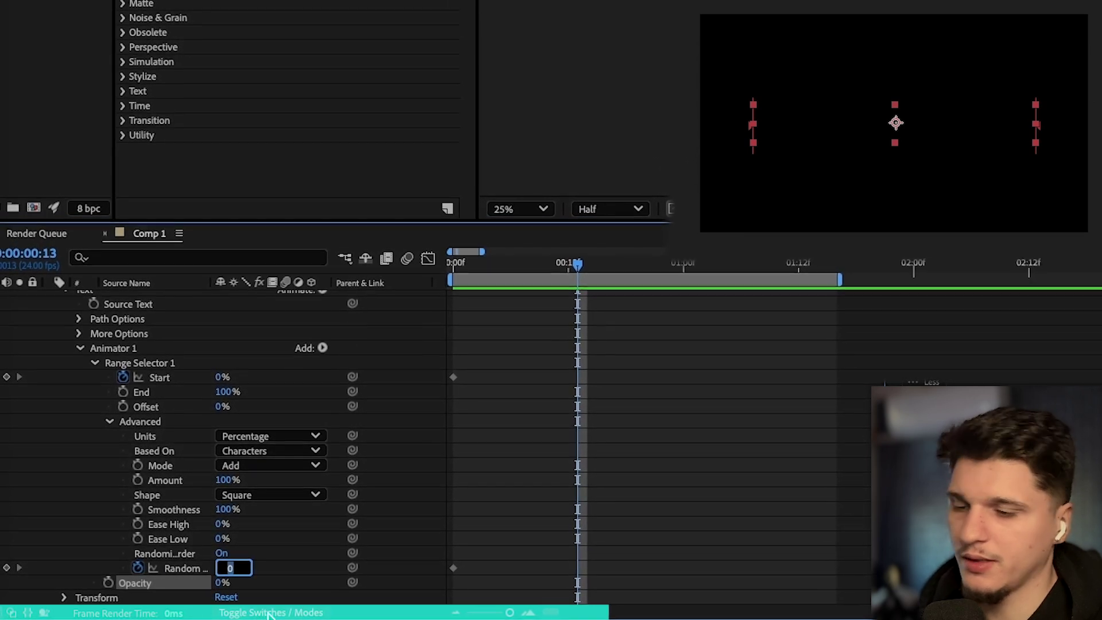
type("2")
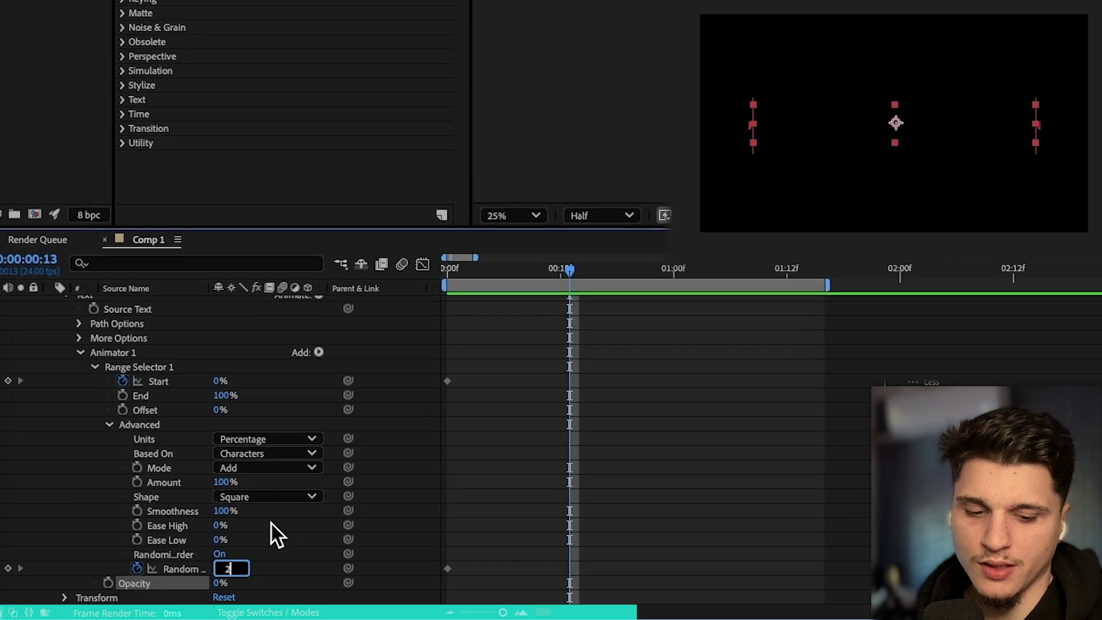
type("5")
key("Return")
left_click(219, 384)
type("100")
key("Return")
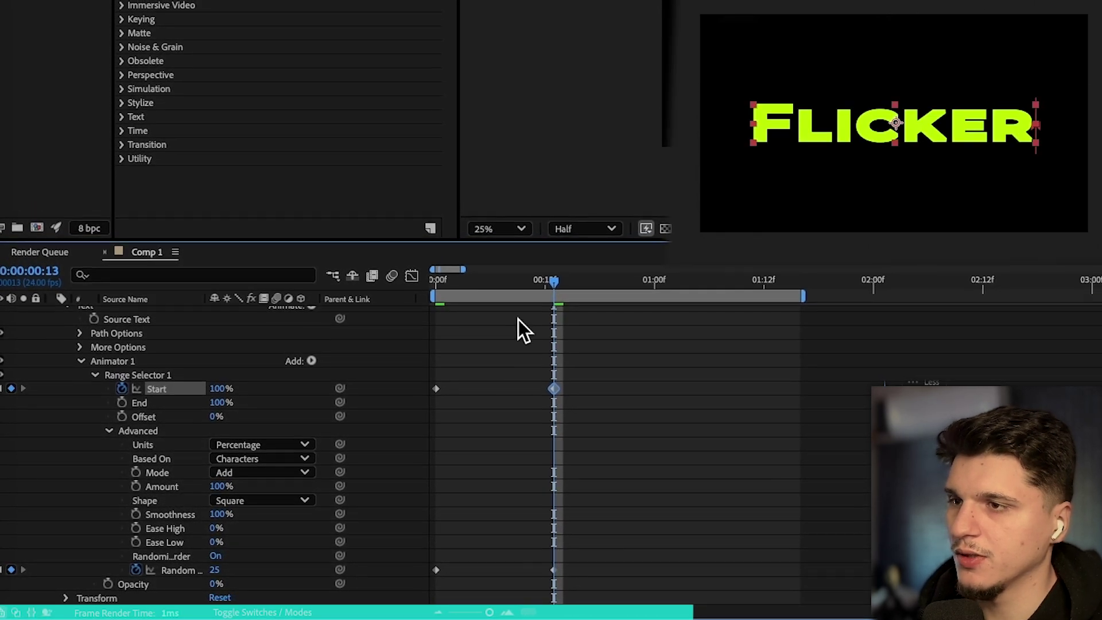
- Play back the Flicker animation from the first frame and scrub through its opening frames to check the letters' fading
left_click_drag(497, 280, 432, 290)
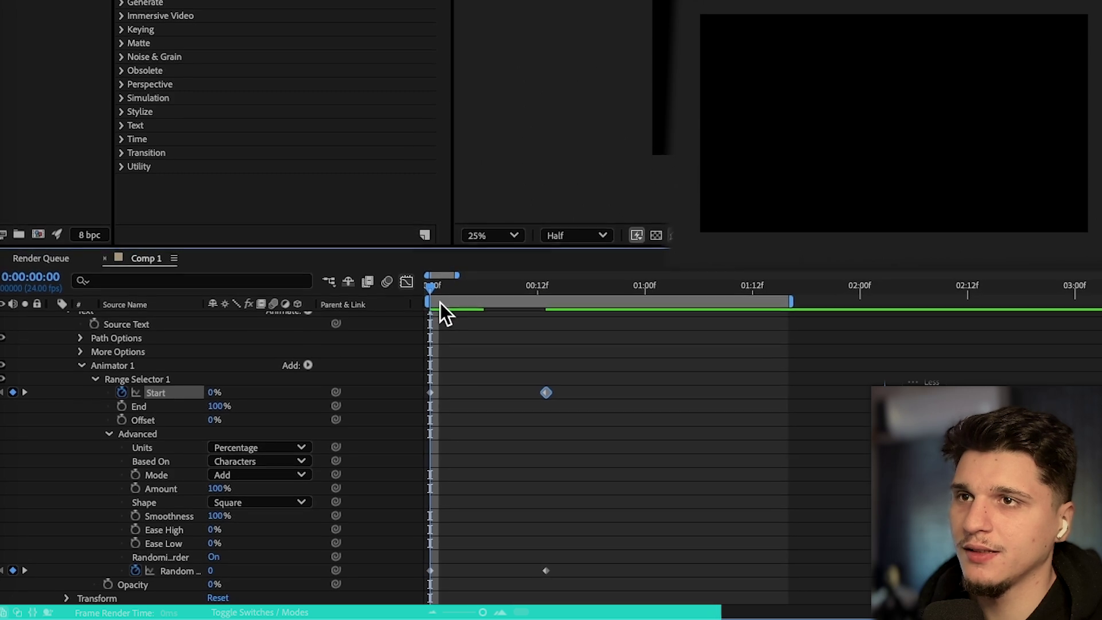
key("space")
left_click_drag(422, 291, 465, 310)
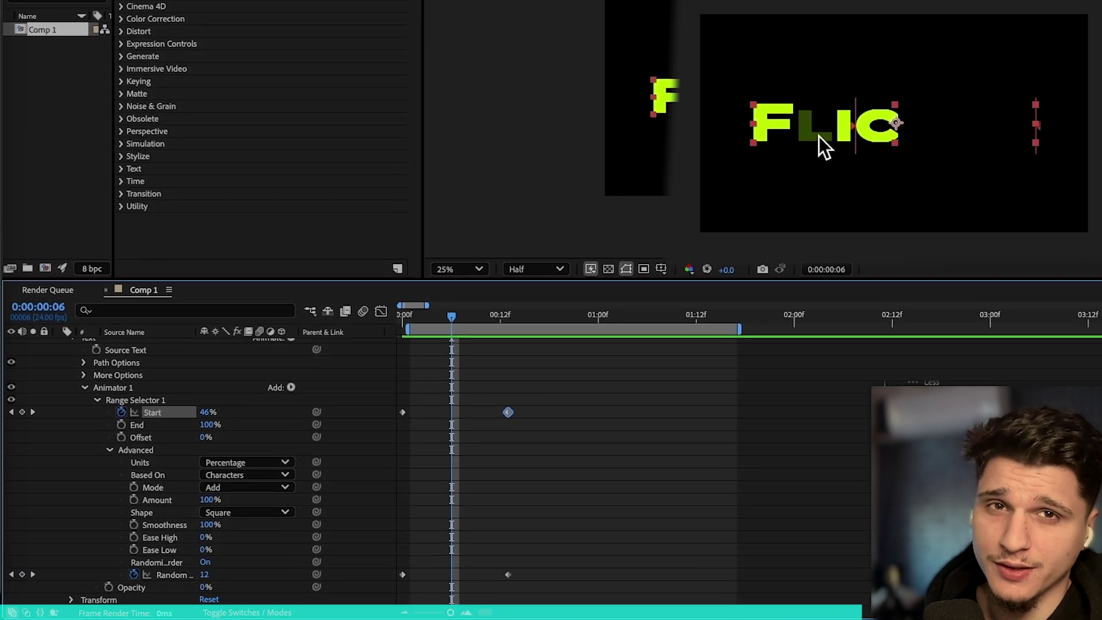
mouse_move(445, 318)
left_mouse_down()
mouse_move(470, 319)
mouse_move(456, 325)
left_mouse_up()
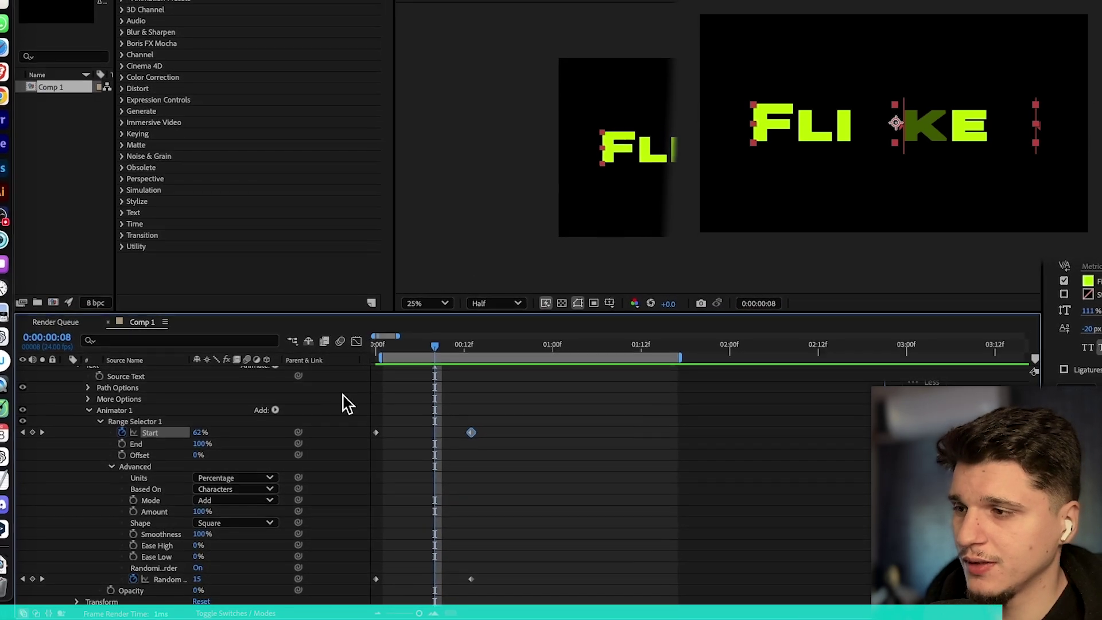
- Set the range selector's Smoothness to 4% and check the flicker around frame 5
mouse_move(201, 536)
left_mouse_down()
mouse_move(99, 538)
mouse_move(187, 534)
left_mouse_up()
left_click(401, 357)
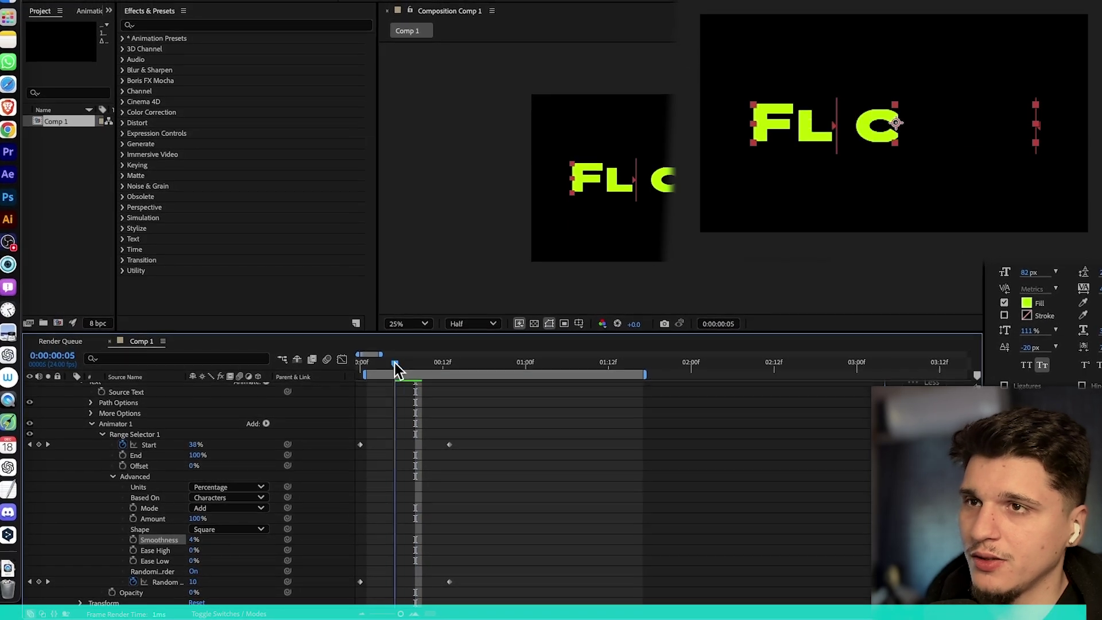
- Scrub to frame 3 and duplicate the Flicker text layer
mouse_move(396, 370)
left_mouse_down()
mouse_move(377, 367)
mouse_move(424, 361)
mouse_move(376, 365)
mouse_move(381, 357)
left_mouse_up()
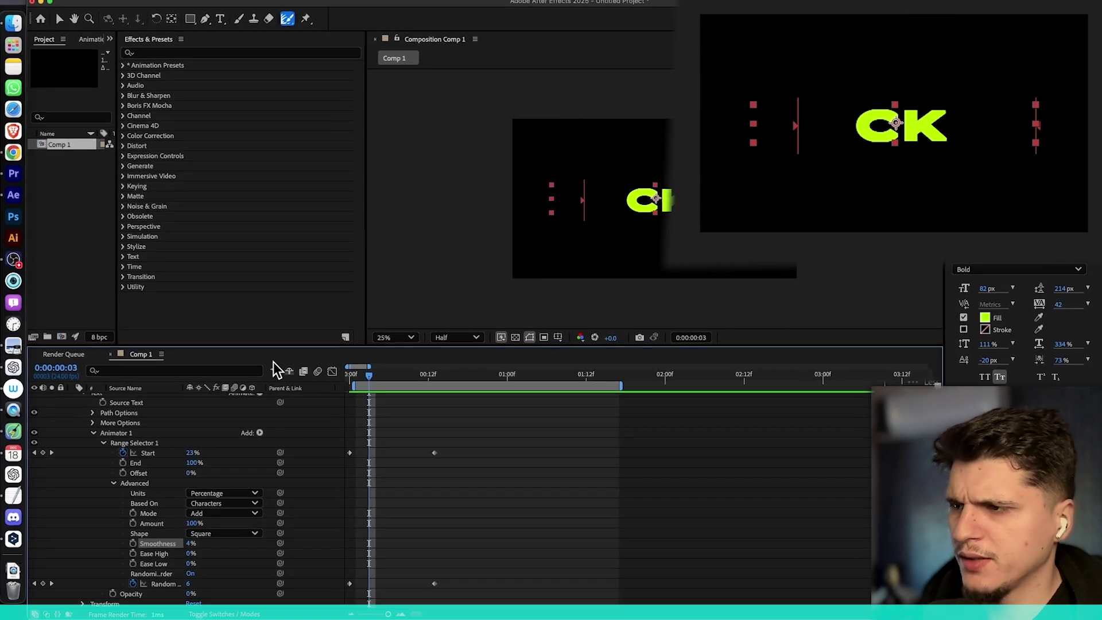
scroll(143, 401, "up", 2)
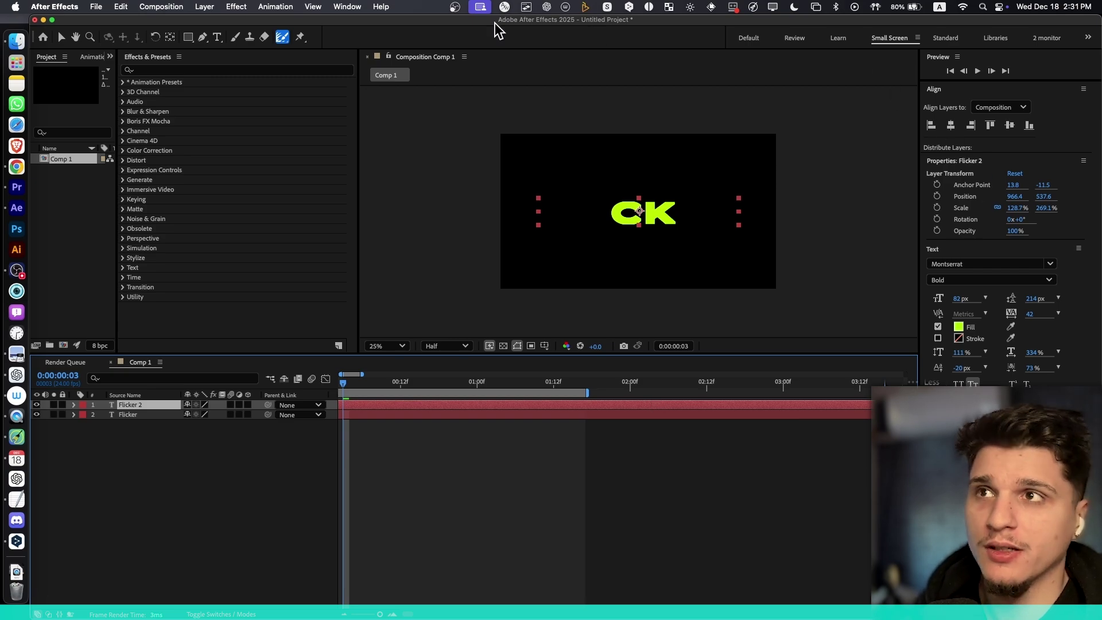
- Show the Character panel and dock it in the same group as Effects & Presets
left_click(347, 6)
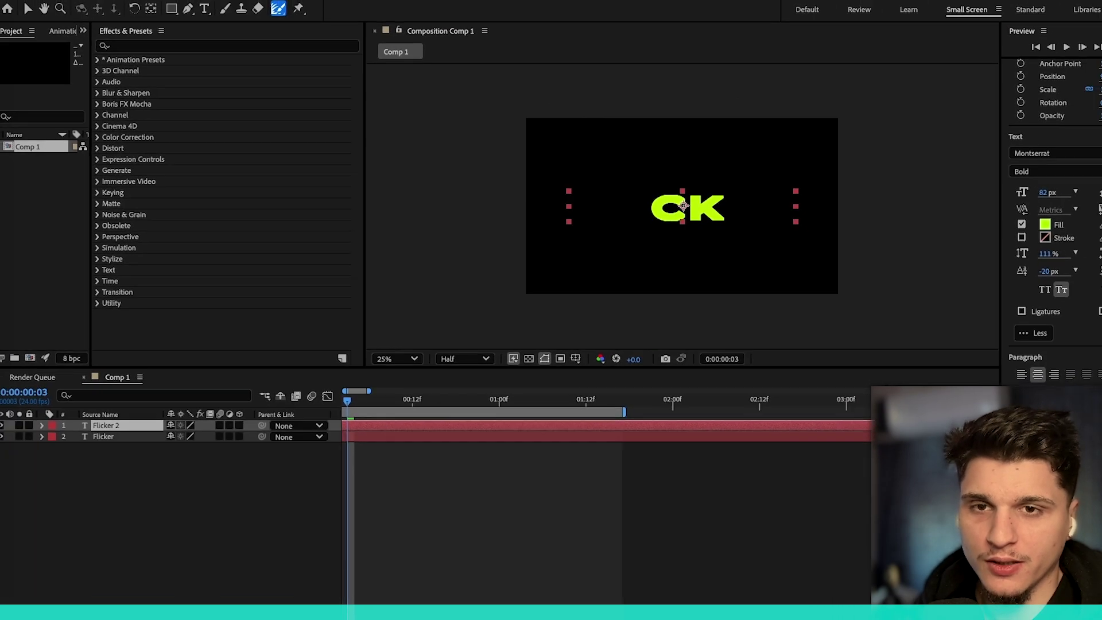
left_click_drag(942, 161, 864, 339)
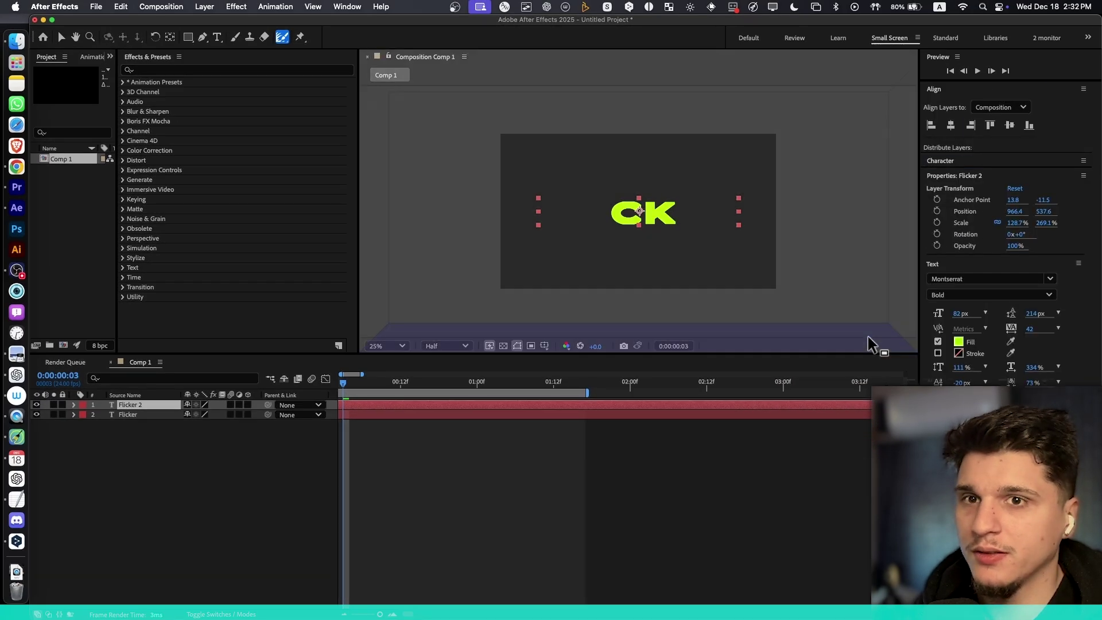
left_click_drag(382, 193, 340, 66)
left_click_drag(537, 100, 542, 73)
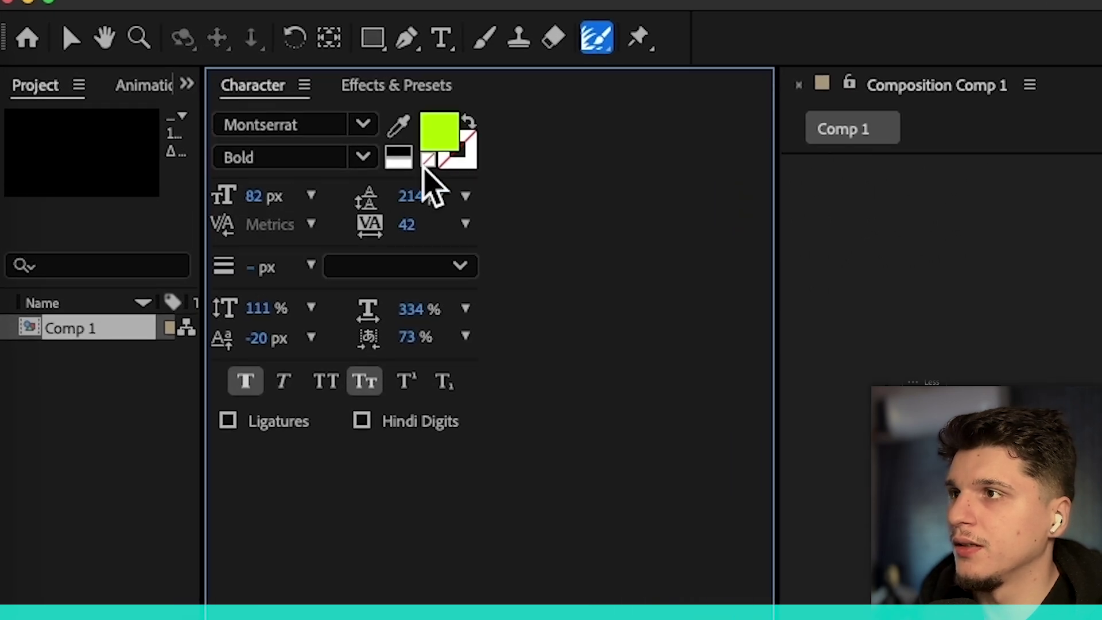
- Remove the fill of the Flicker 2 text and give it a DDFF00 stroke with a width of 6 px
left_click(428, 161)
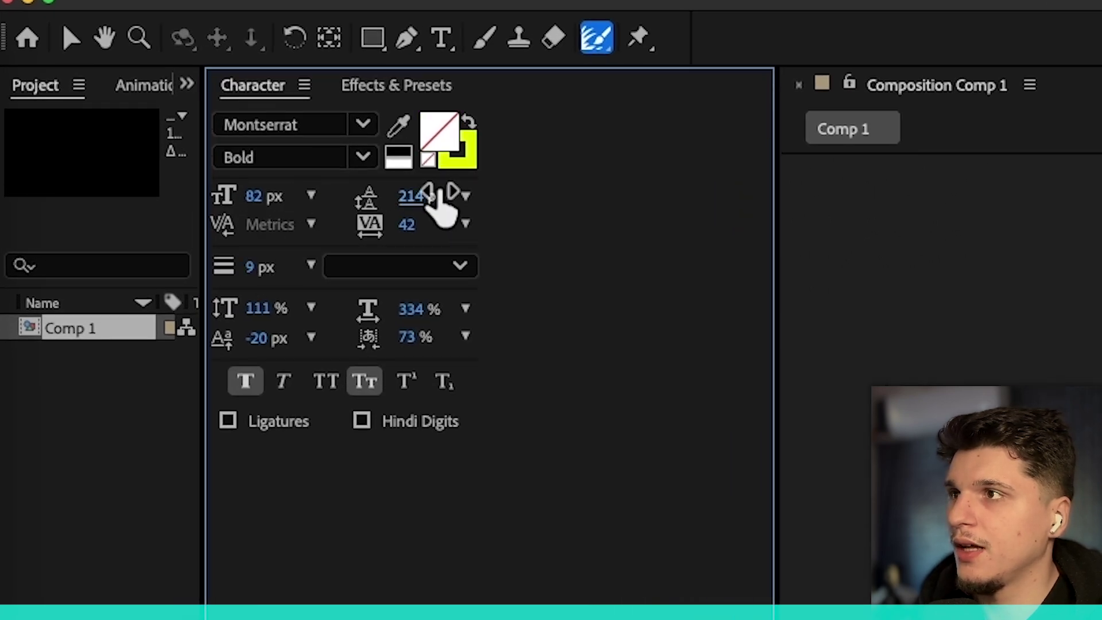
left_click(466, 163)
left_click(459, 164)
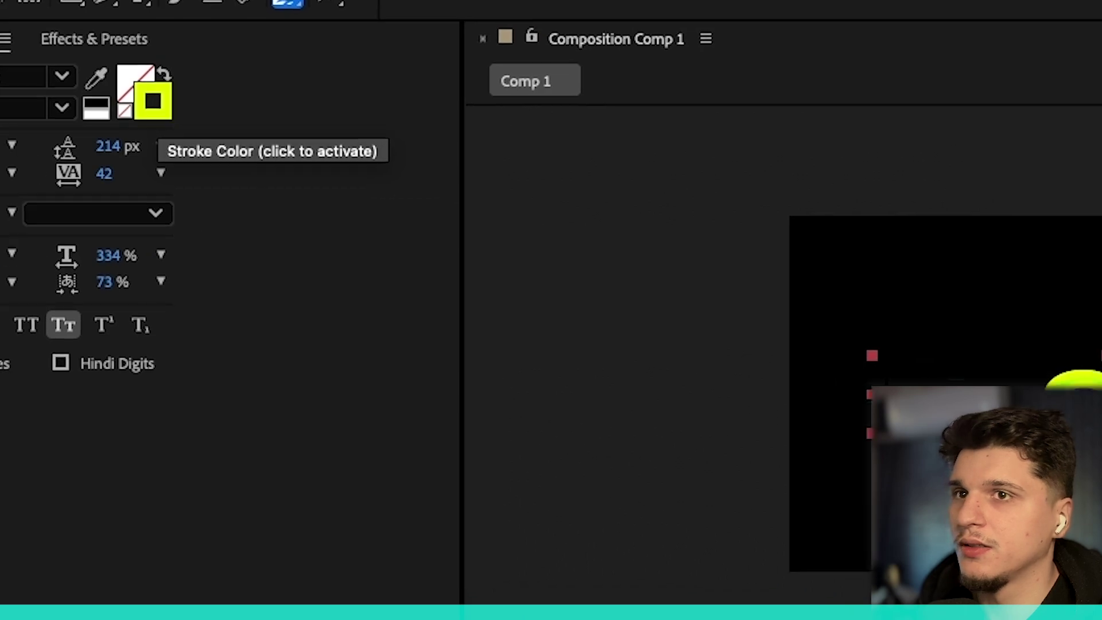
left_click_drag(828, 354, 1101, 241)
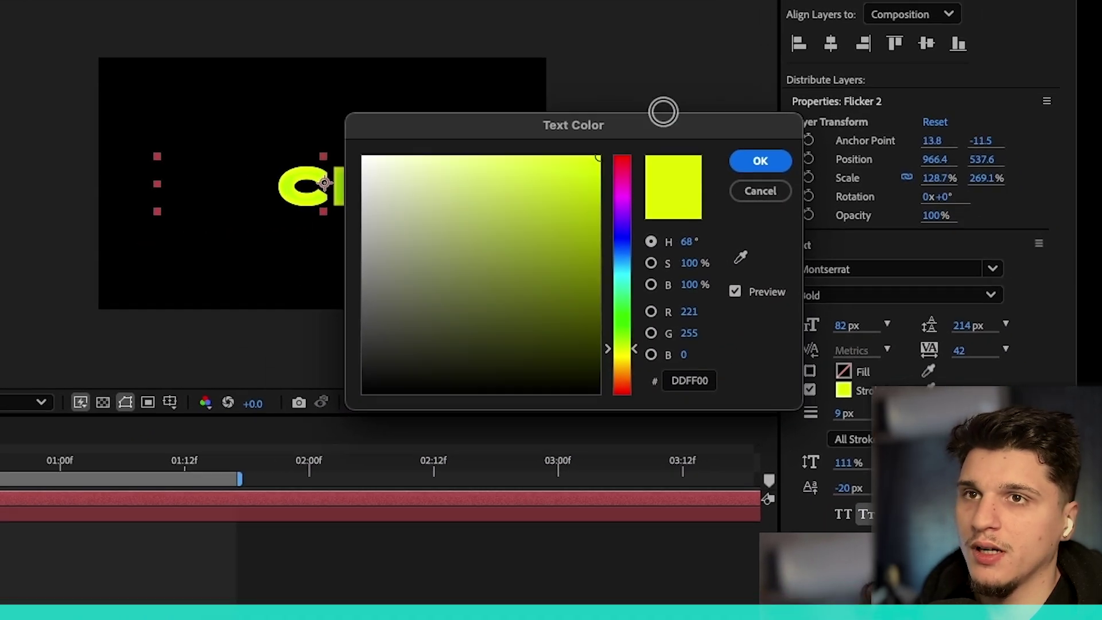
left_click(810, 173)
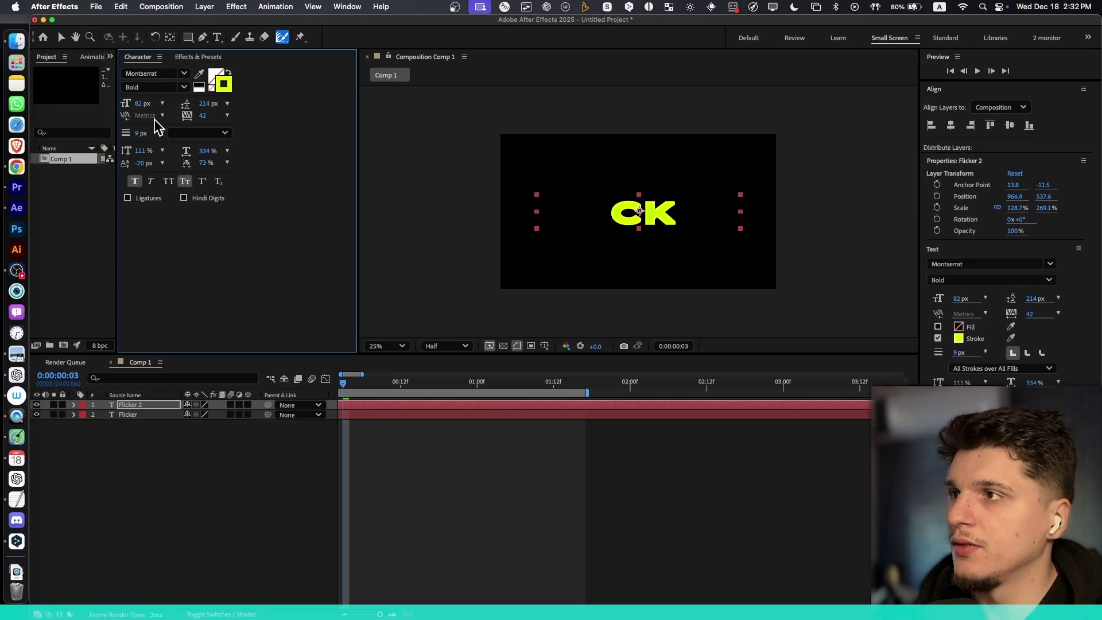
left_click_drag(138, 140, 133, 141)
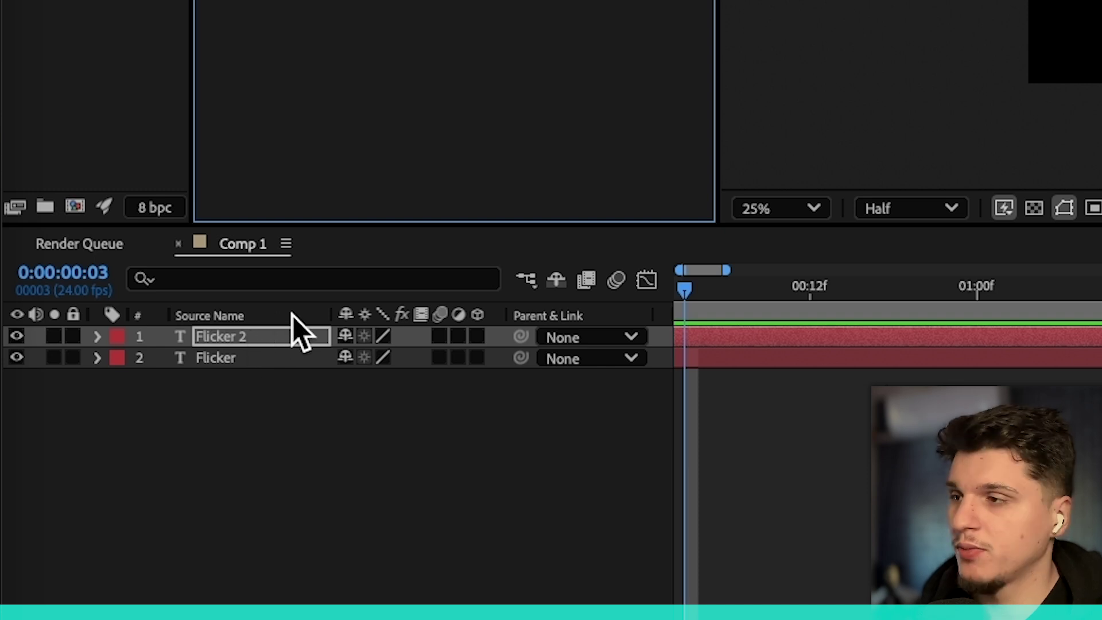
- Reveal the keyframes of Flicker 2 and raise both Random Seed keyframes together, making the first one 43
key("u")
left_click(298, 426)
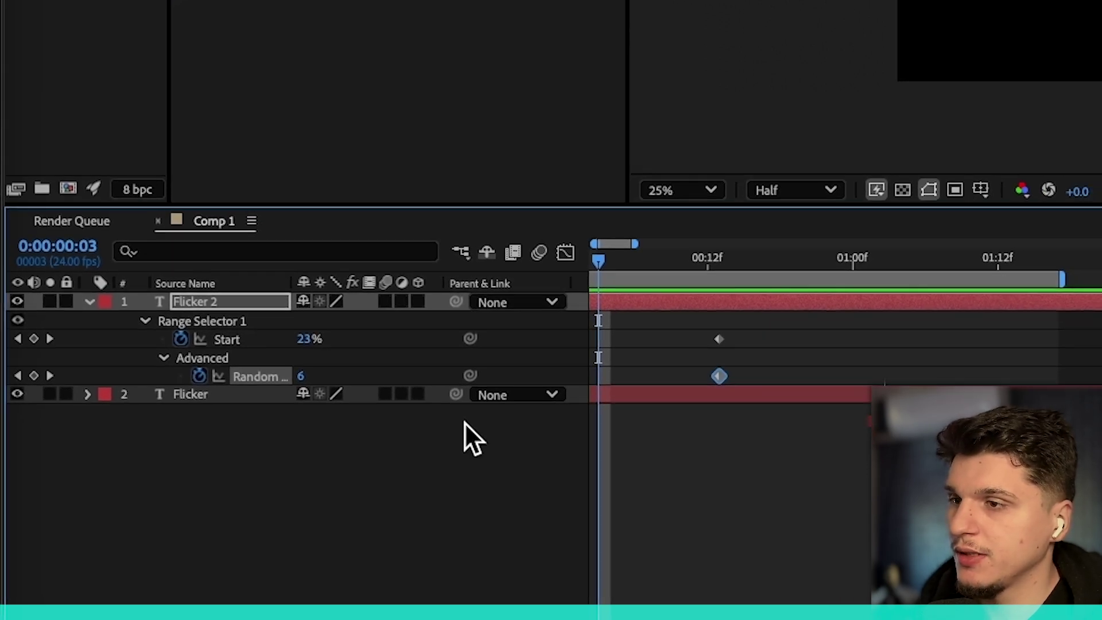
left_click_drag(600, 262, 573, 282)
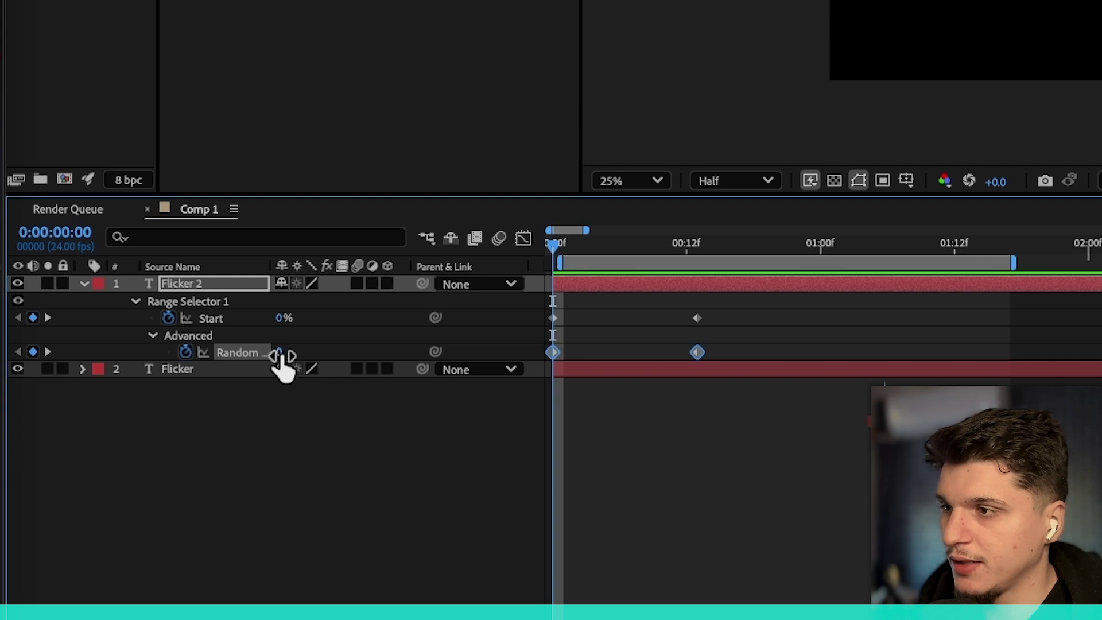
left_click(283, 396)
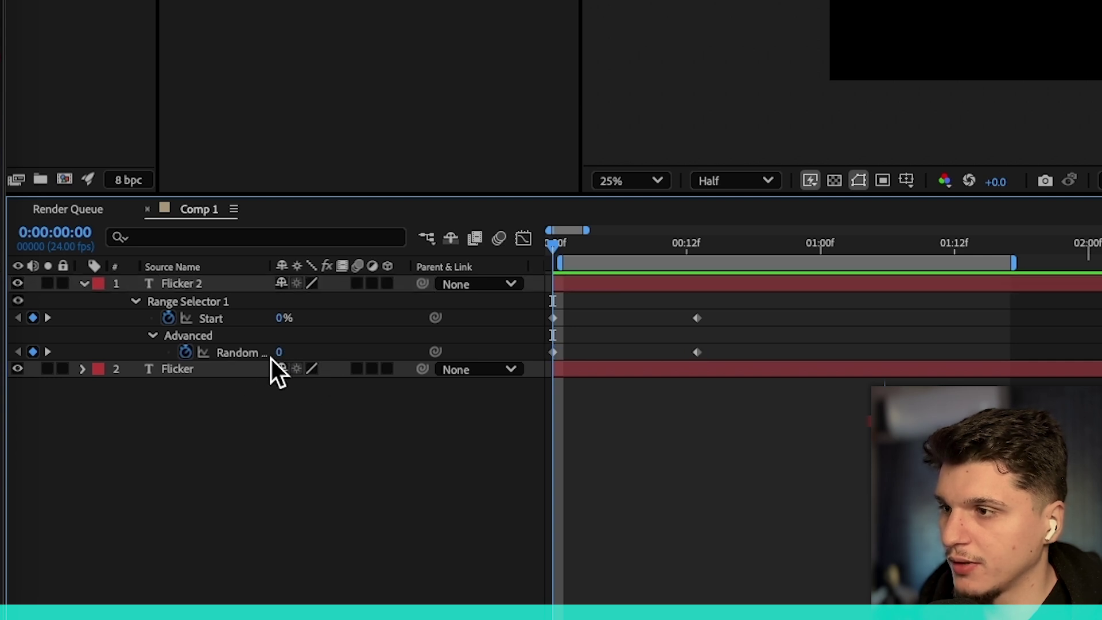
left_click(695, 242)
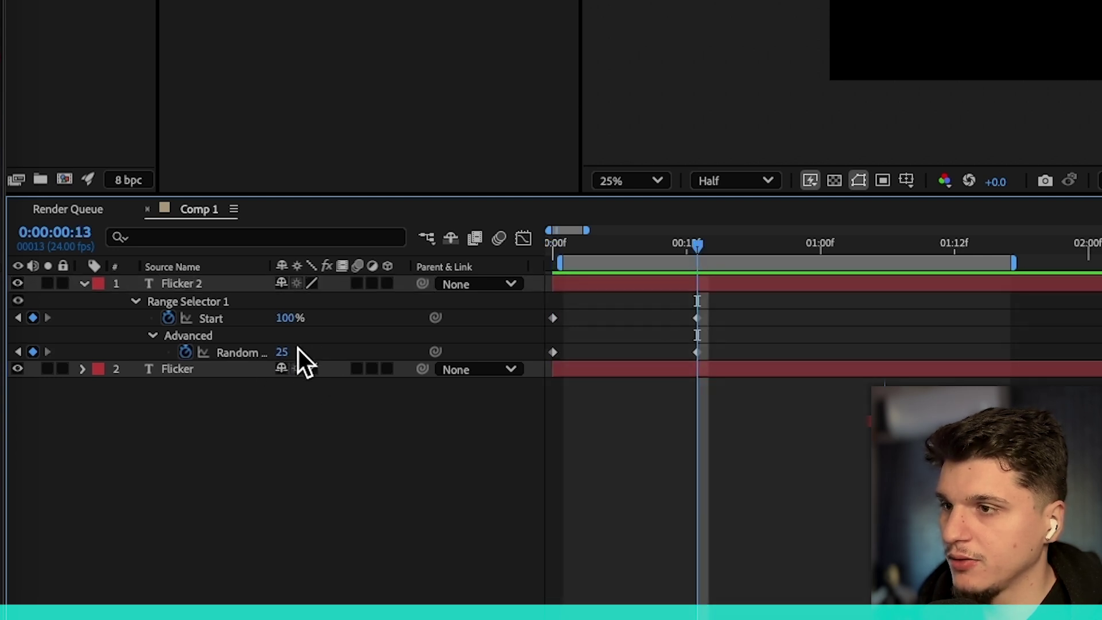
left_click(256, 353)
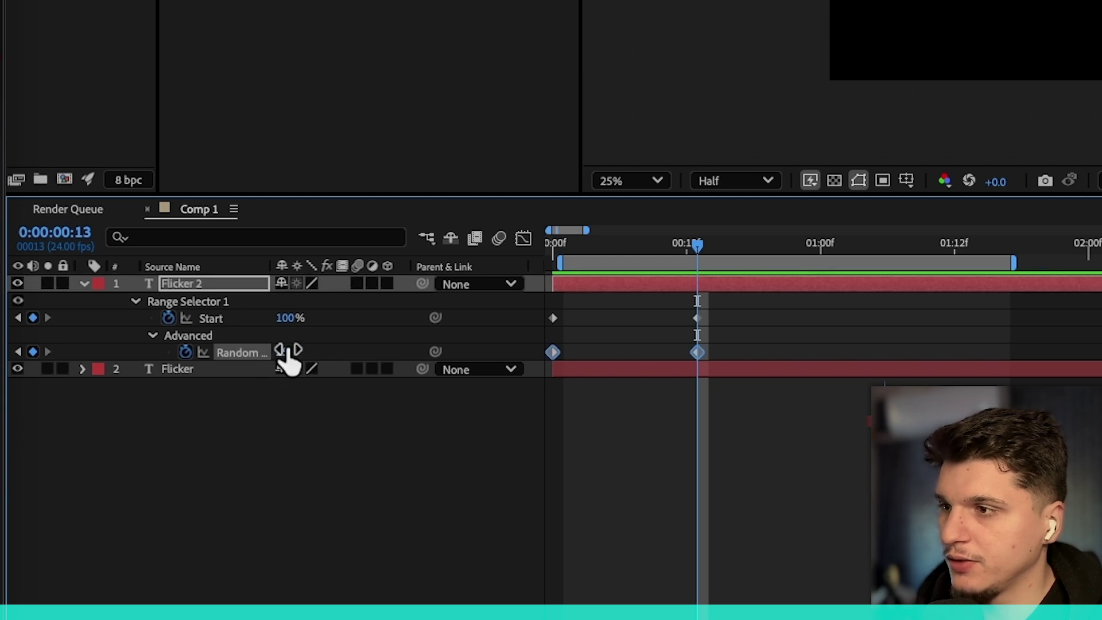
left_click_drag(285, 350, 328, 350)
- Play back the animation from the first frame and check the mix of filled and outlined letters around frame 6
left_click_drag(697, 245, 552, 252)
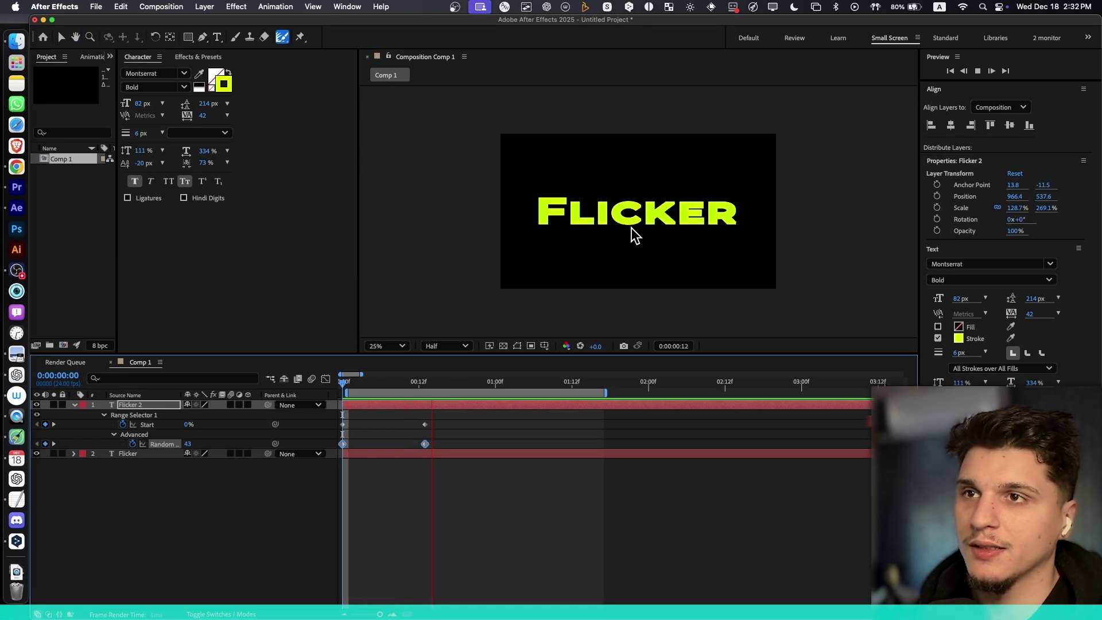
key("space")
left_click_drag(434, 416, 412, 450)
left_click_drag(416, 382, 384, 386)
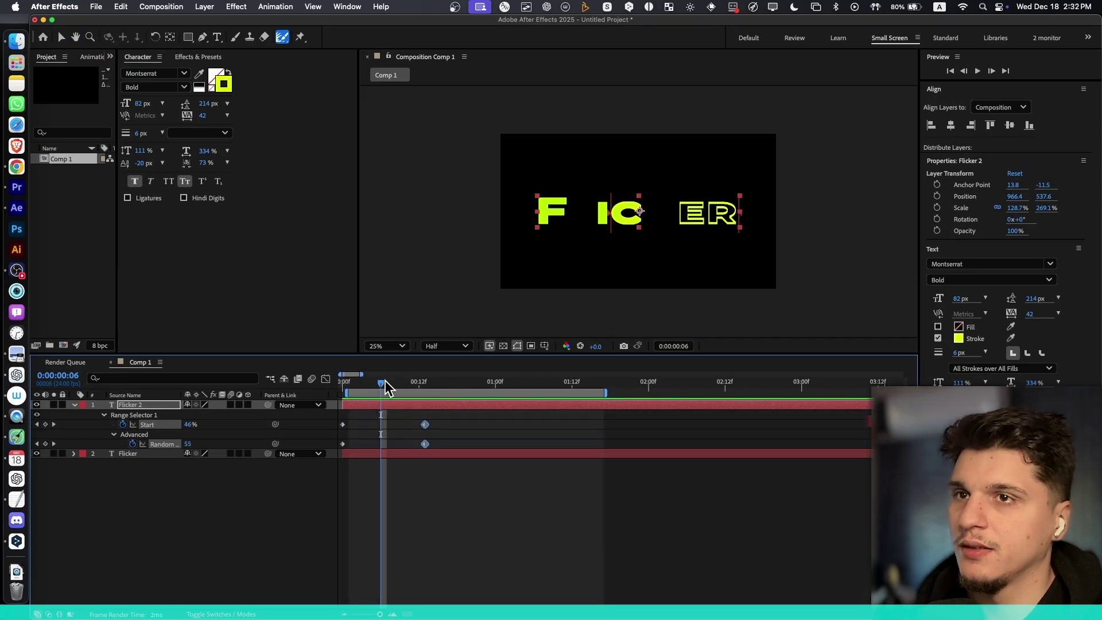
- Reduce the stroke width of the Flicker 2 text to 3 px and check the outlines at frame 3
left_click(136, 134)
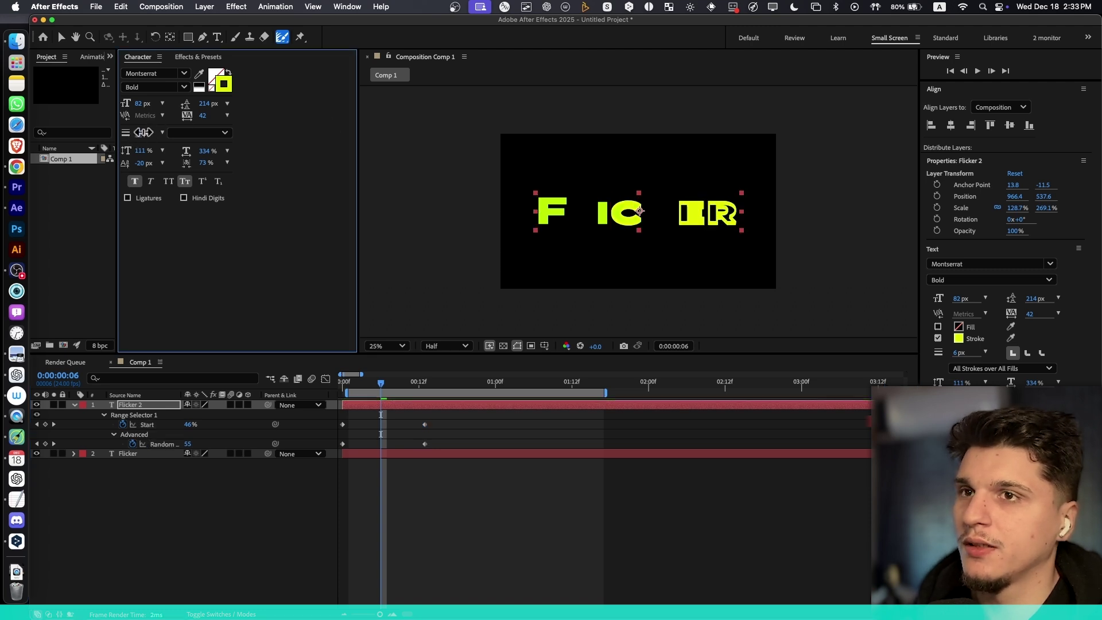
left_click_drag(136, 134, 137, 134)
left_click(624, 238)
left_click_drag(380, 385, 362, 384)
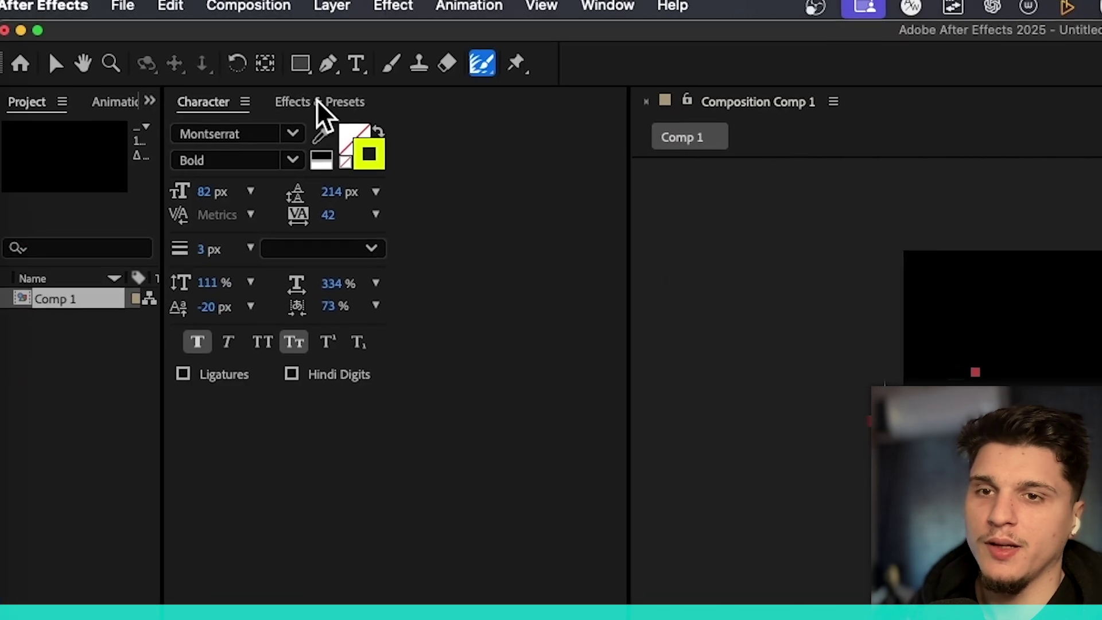
- Find the Glow effect, apply it to the Flicker 2 layer and widen the effect controls to show its full settings
left_click(197, 57)
left_click(157, 75)
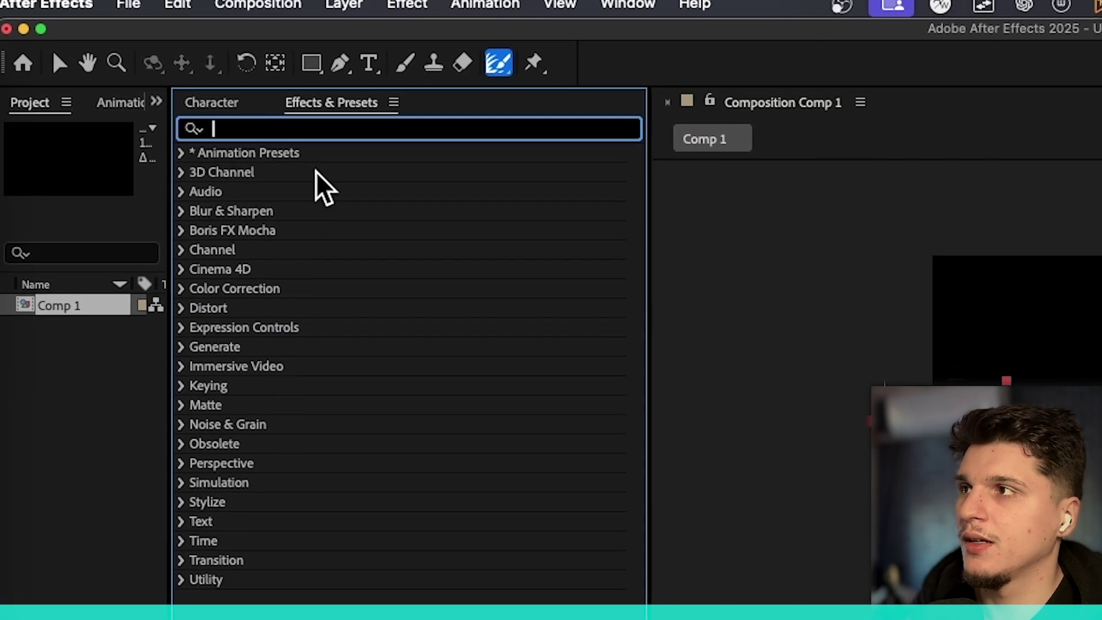
type("glow")
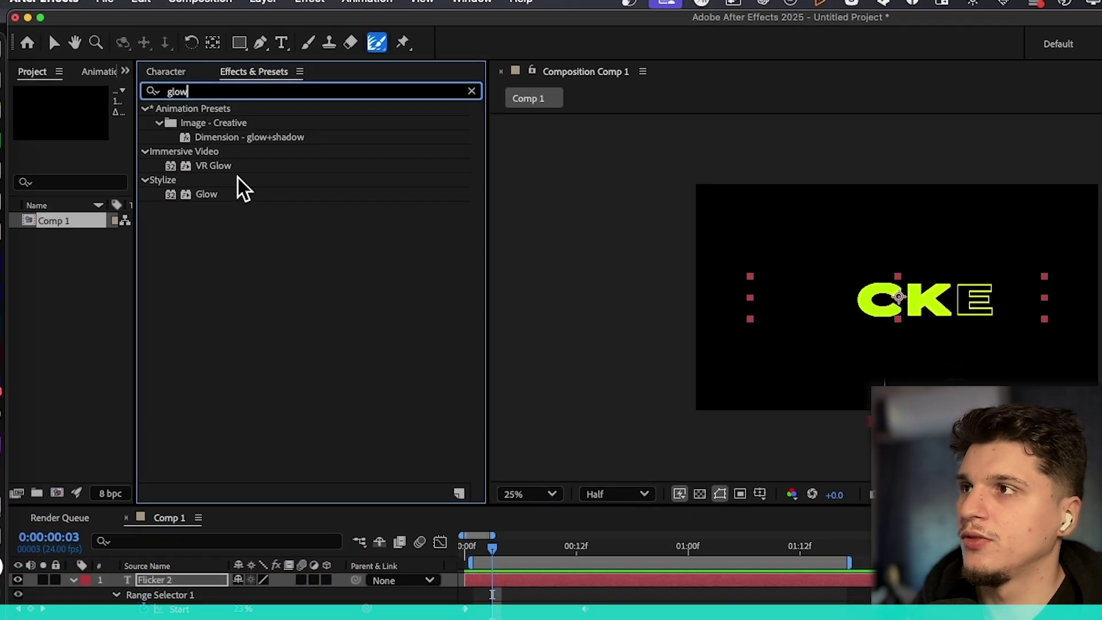
left_click_drag(229, 194, 238, 589)
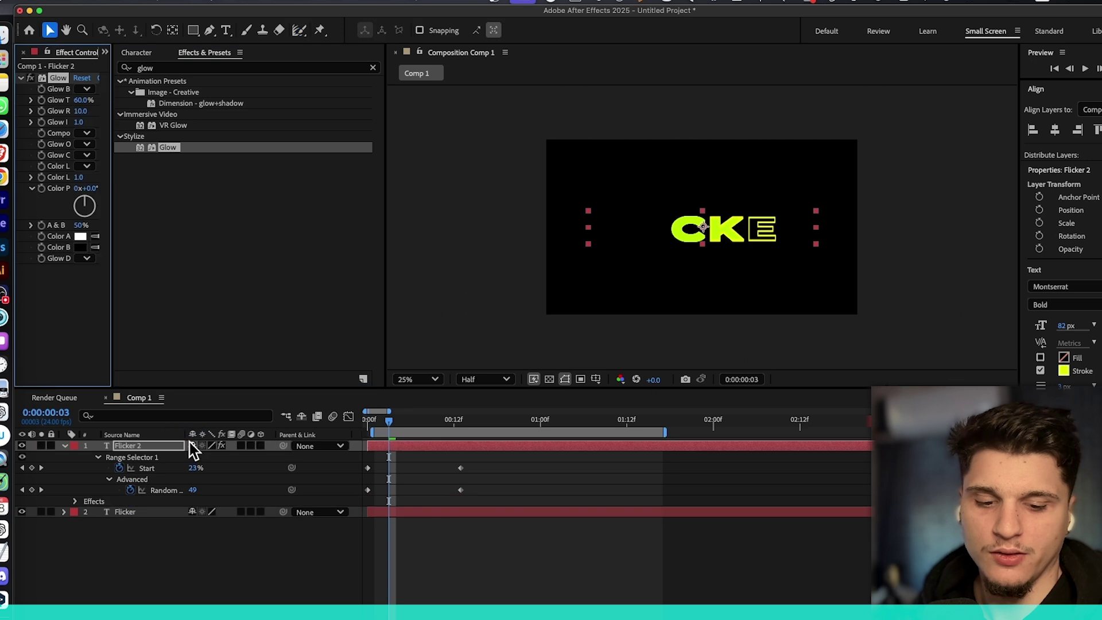
left_click_drag(113, 192, 181, 186)
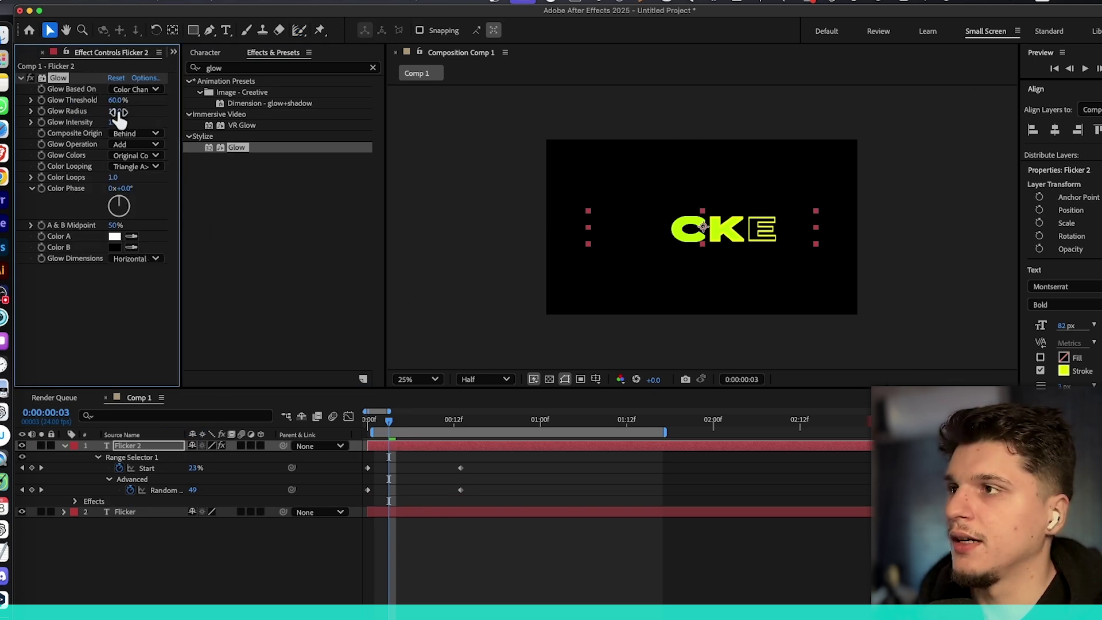